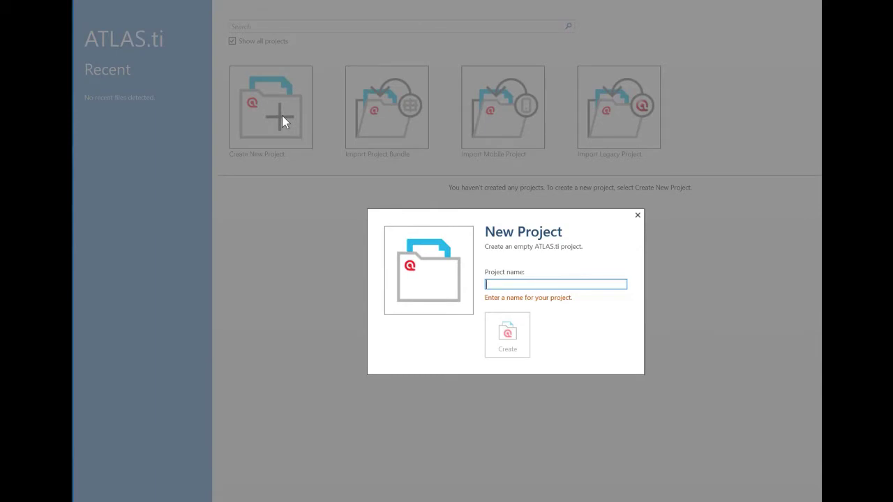
# - Create a new project named "project X" and add the document "3_Belkin parenting blog discussion"
pyautogui.write('project X')
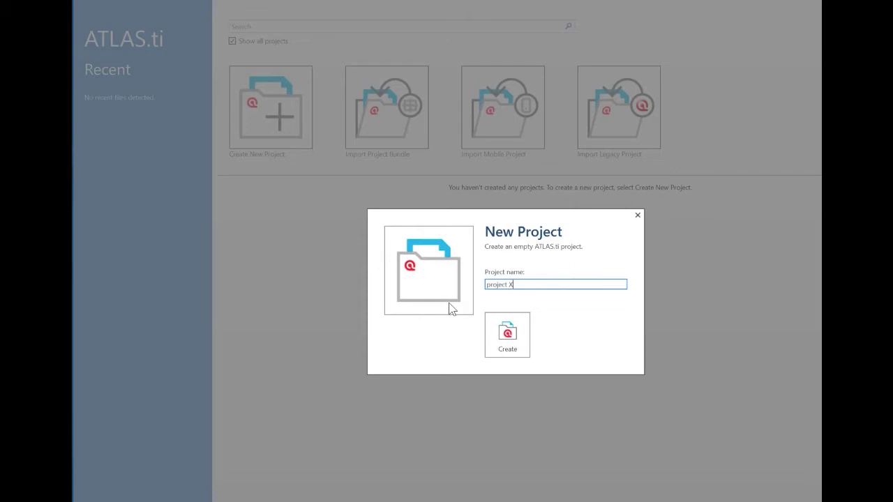
pyautogui.click(524, 346)
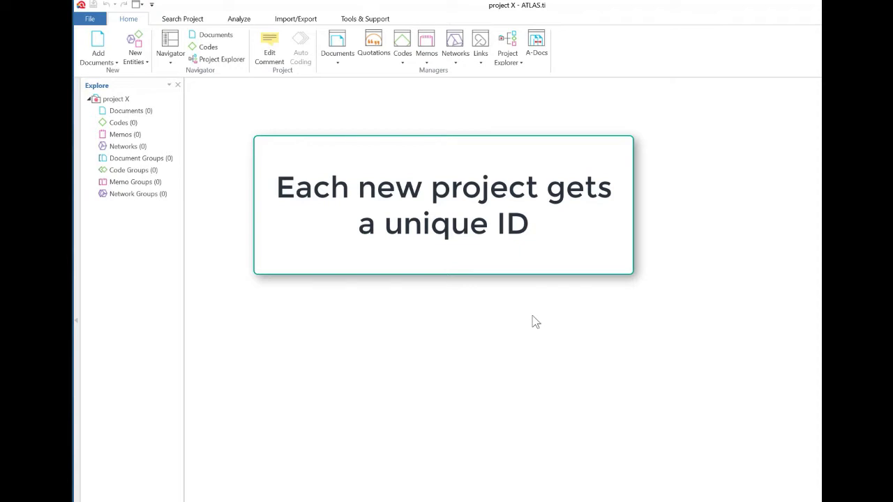
pyautogui.click(98, 43)
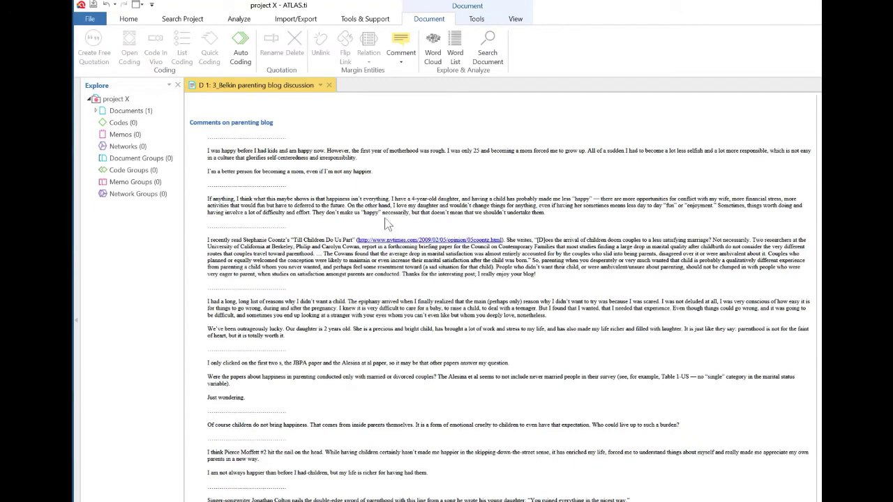
# - Narrow the document's text column to make room for the margin area and enlarge the text
pyautogui.moveTo(815, 208); pyautogui.dragTo(611, 265)
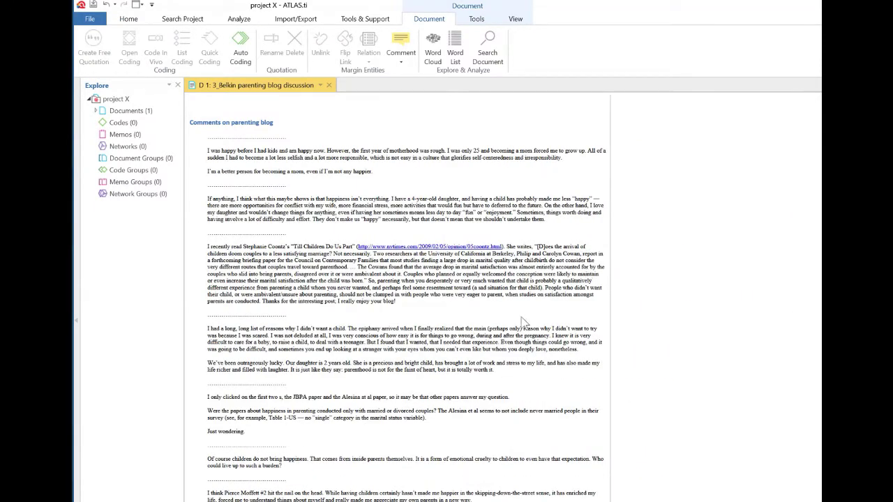
pyautogui.scroll(5, 487, 354)
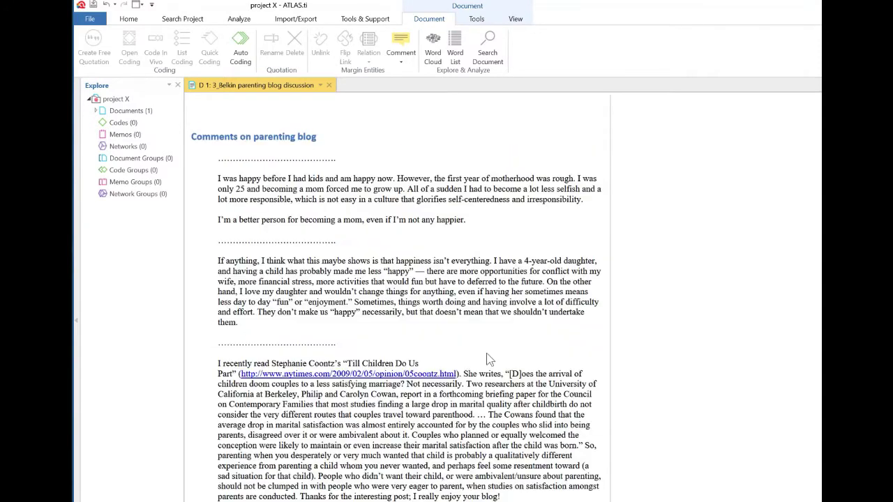
pyautogui.scroll(2, 487, 353)
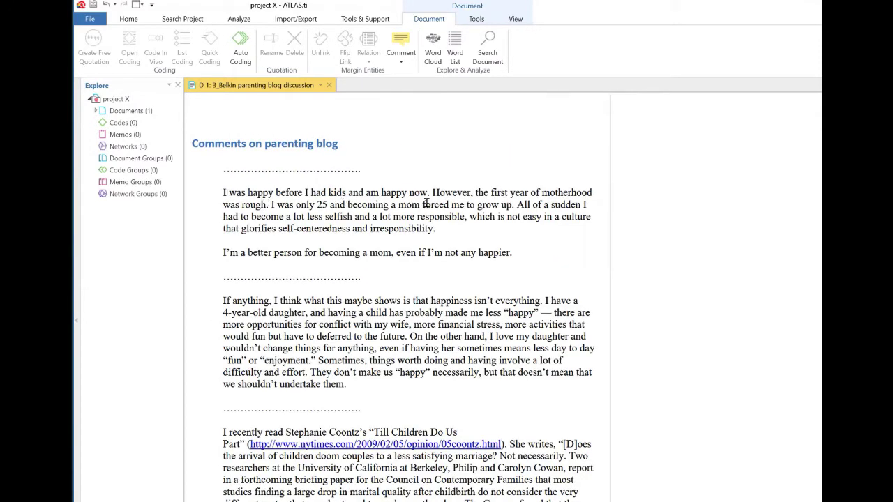
# - Apply Open Coding with a new code "code A" to the first comment's paragraph beginning "I was happy before I had kids"
pyautogui.moveTo(438, 230); pyautogui.dragTo(222, 194)
pyautogui.rightClick(286, 203)
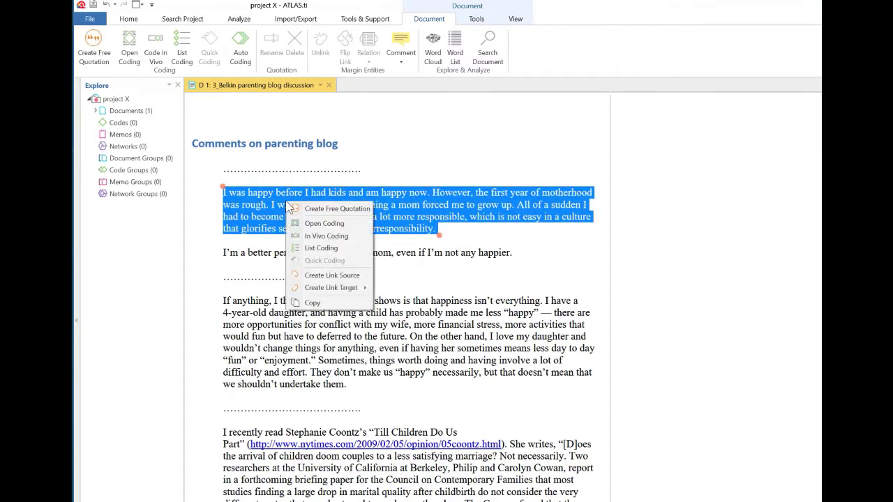
pyautogui.click(360, 225)
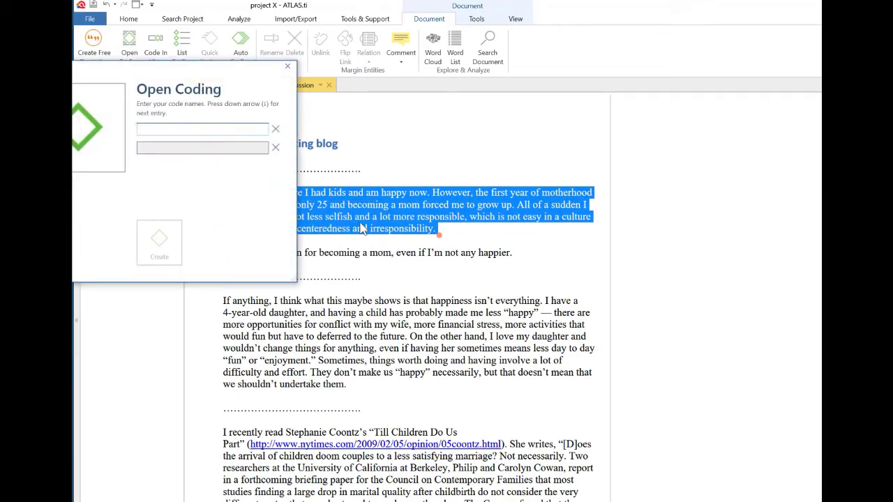
pyautogui.write('code A')
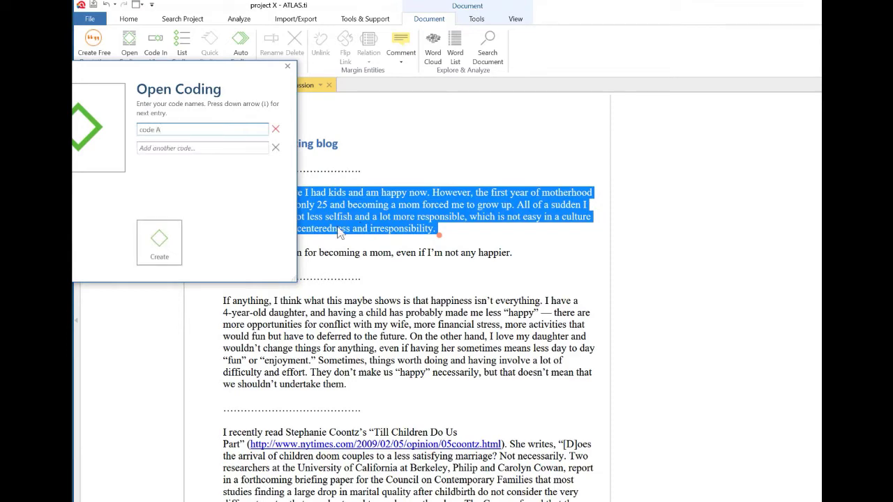
pyautogui.click(164, 243)
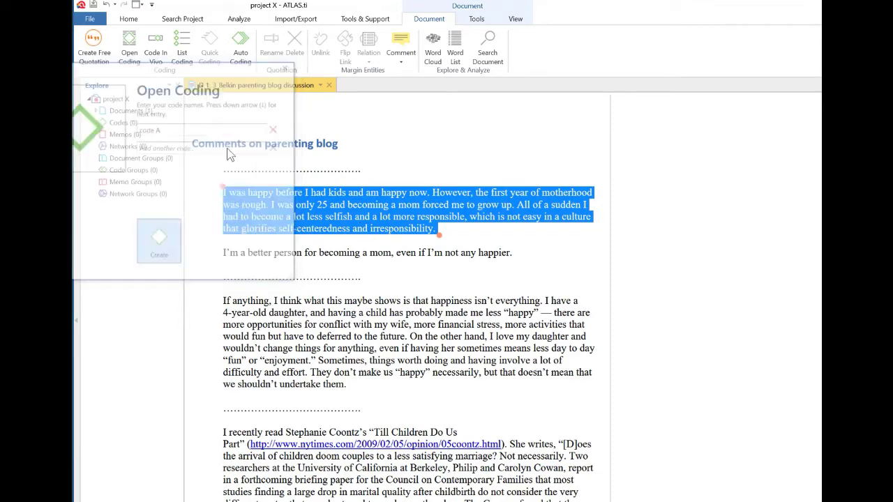
# - Apply Open Coding with a new code "Code B" to the sentence "I'm a better person for becoming a mom, even if I'm not any happier."
pyautogui.moveTo(223, 252); pyautogui.dragTo(538, 253)
pyautogui.rightClick(498, 260)
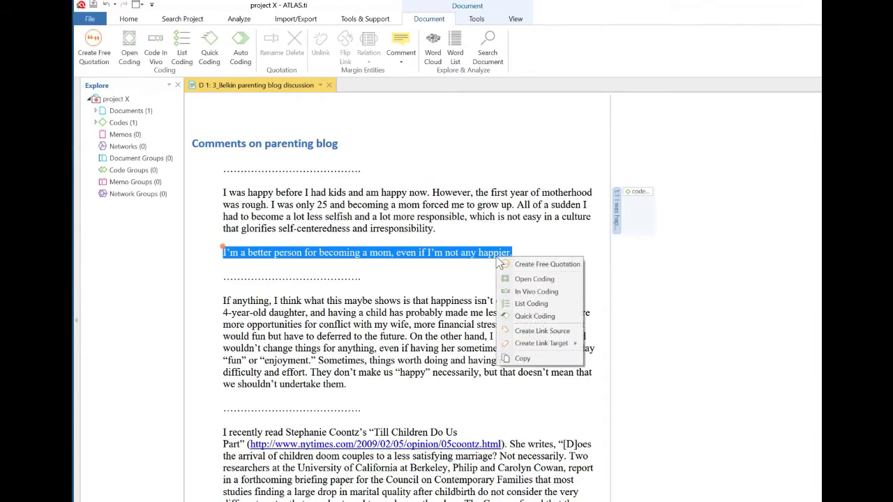
pyautogui.click(526, 283)
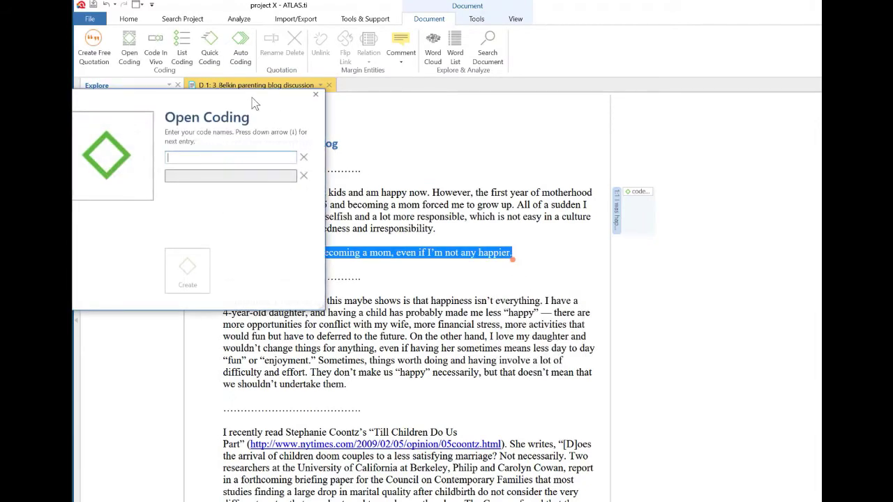
pyautogui.moveTo(253, 98); pyautogui.dragTo(553, 219)
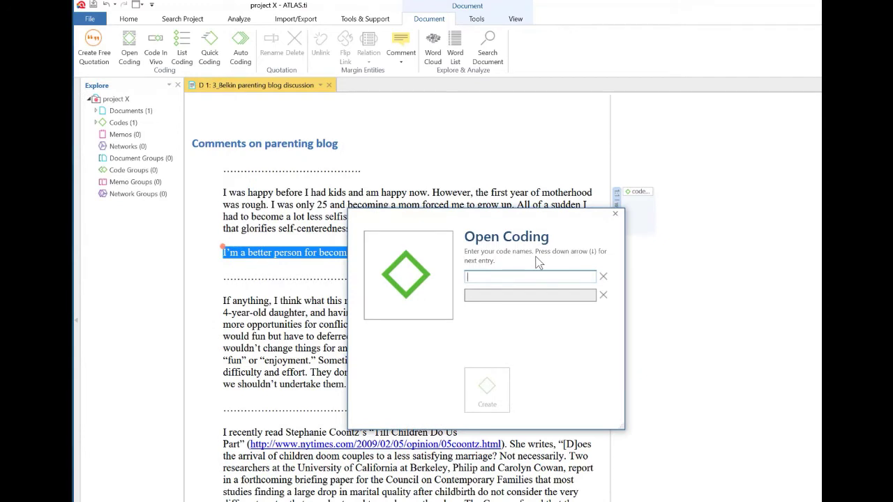
pyautogui.write('Code B')
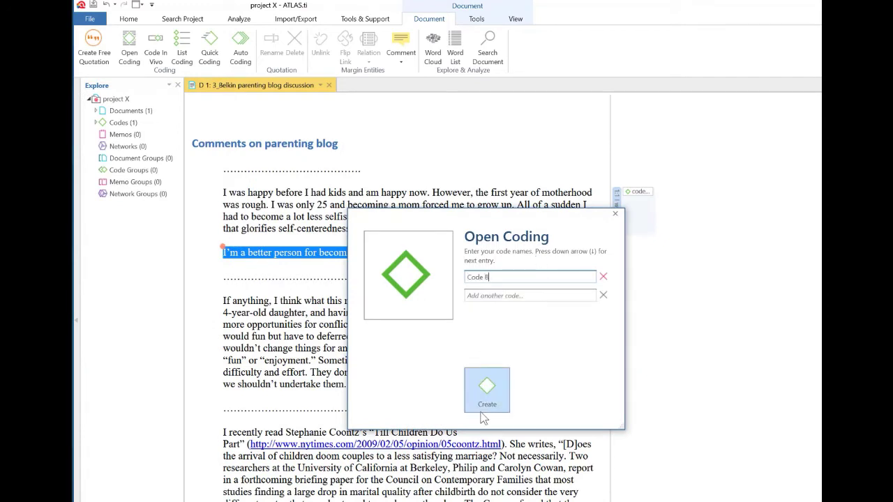
pyautogui.click(487, 389)
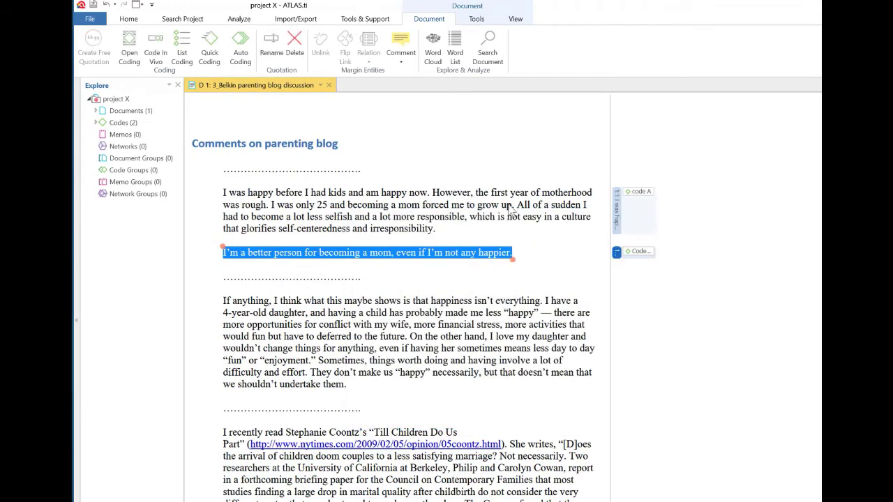
# - Apply Open Coding with a new code "Code C" to the passage from "All of a sudden I" through "we shouldn't undertake them."
pyautogui.moveTo(517, 205); pyautogui.dragTo(522, 365)
pyautogui.rightClick(522, 364)
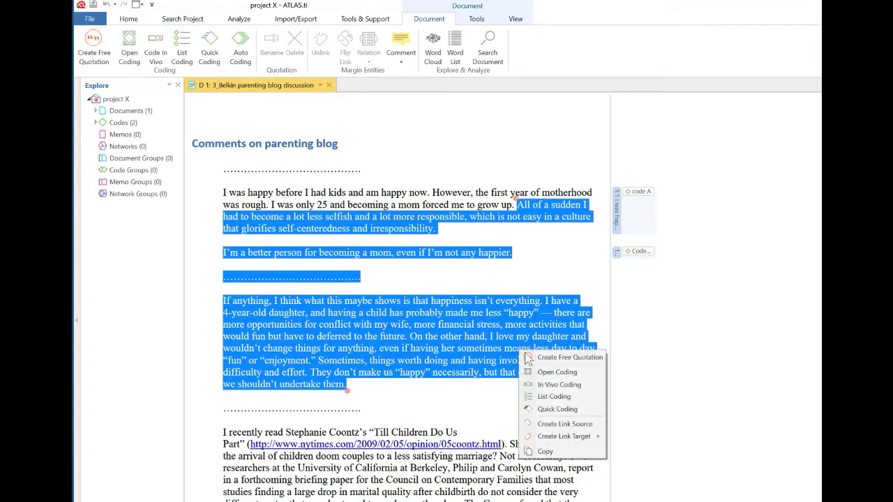
pyautogui.click(558, 380)
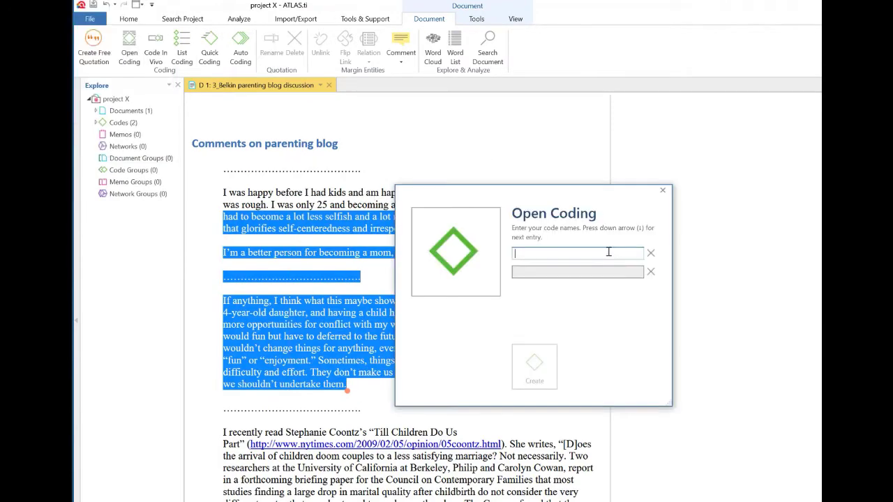
pyautogui.write('Code ')
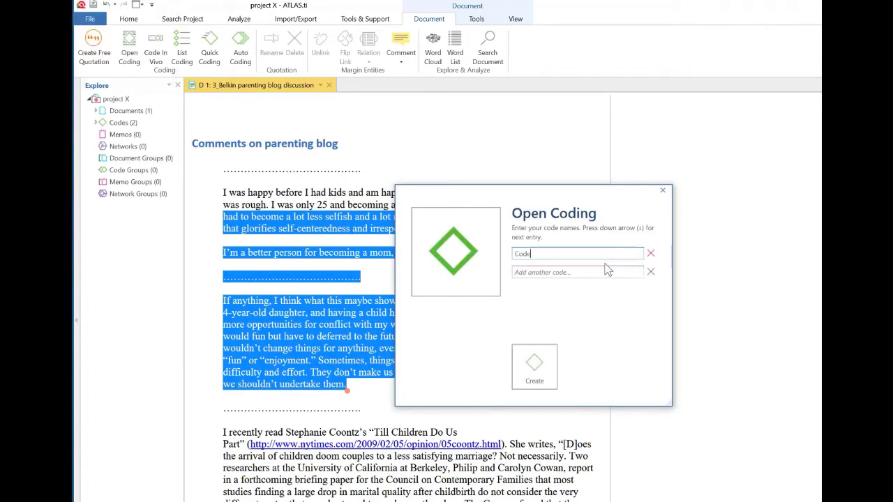
pyautogui.write('C')
pyautogui.press('Return')
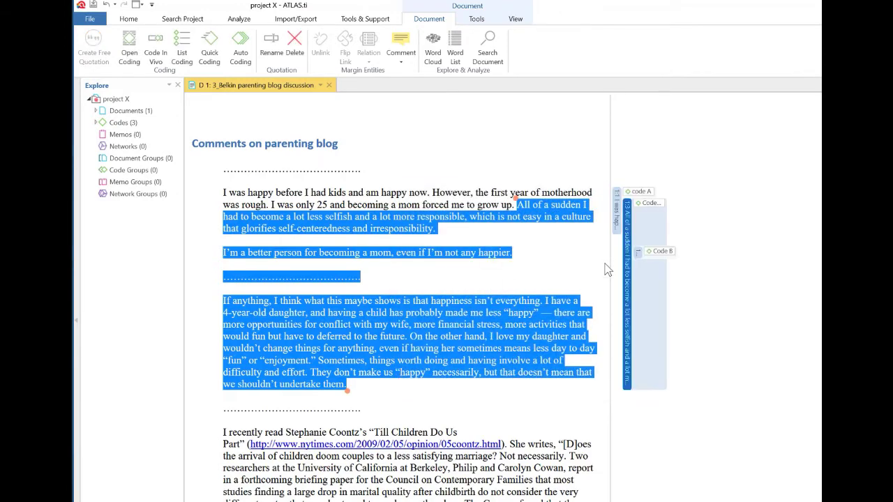
# - Open the Document Manager, narrow the Groups column and widen the author columns to examine who created and modified the document
pyautogui.click(128, 18)
pyautogui.click(338, 49)
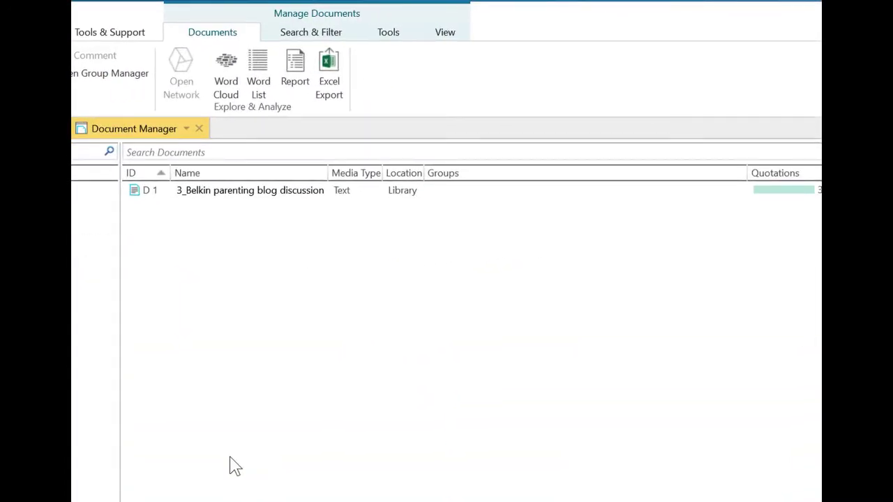
pyautogui.moveTo(746, 173); pyautogui.dragTo(494, 169)
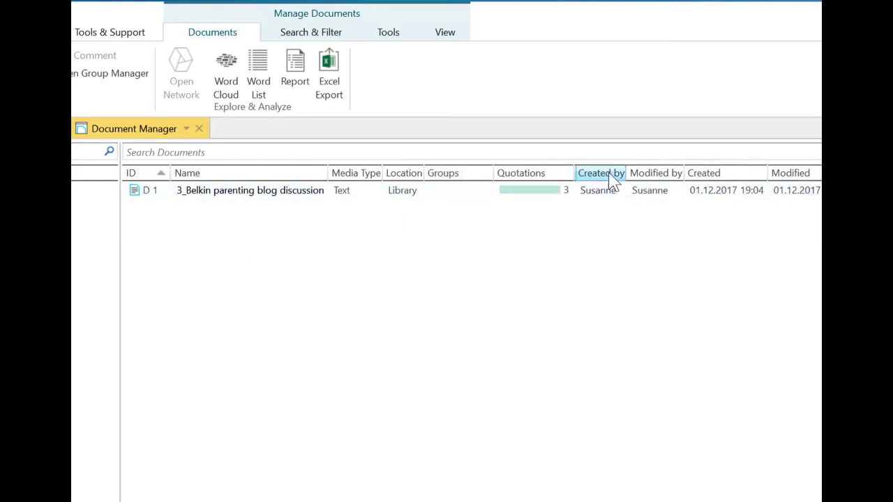
pyautogui.moveTo(626, 171); pyautogui.dragTo(650, 173)
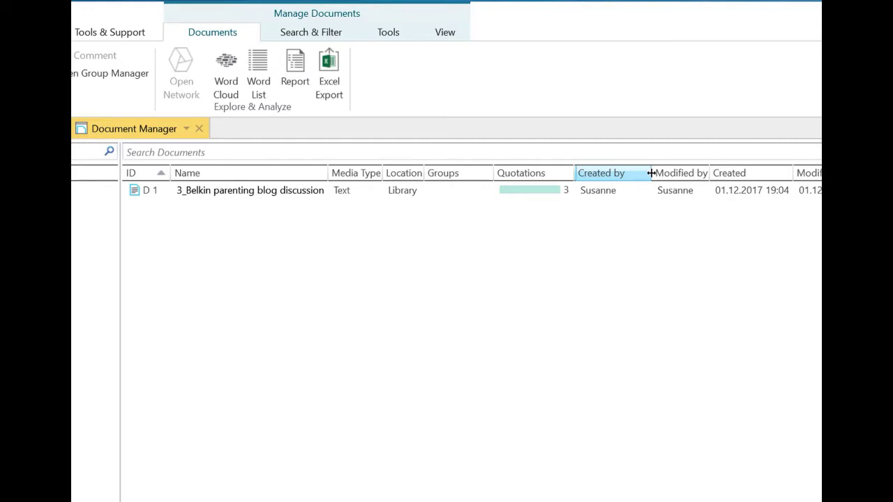
pyautogui.click(607, 196)
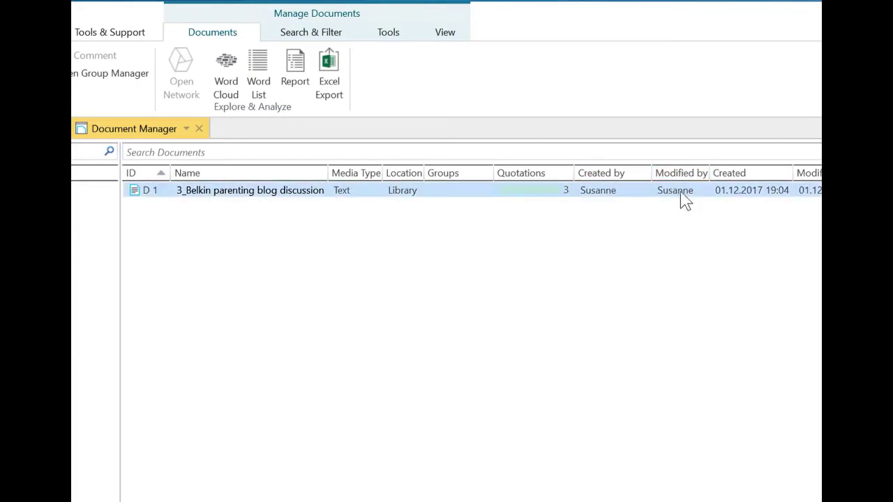
pyautogui.moveTo(715, 171); pyautogui.dragTo(726, 171)
# - Open the Code Manager, narrow the Groups column and widen Created by and Modified by to examine the codes' authors
pyautogui.click(73, 32)
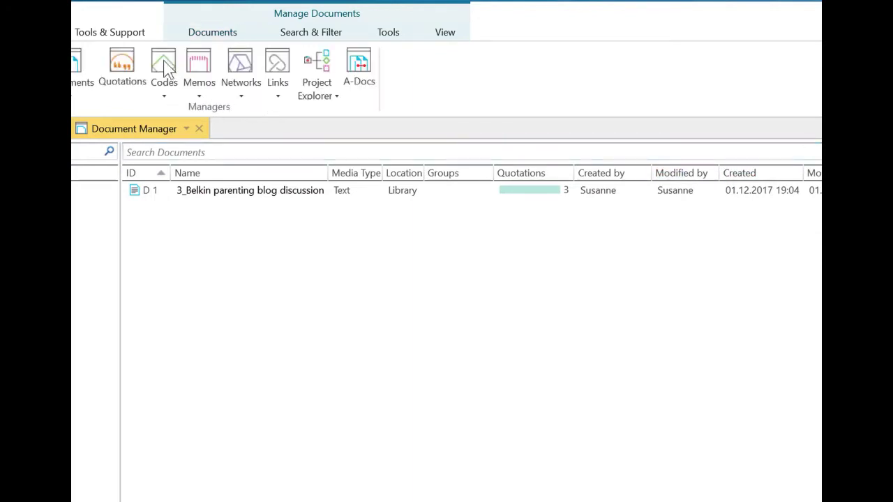
pyautogui.click(164, 68)
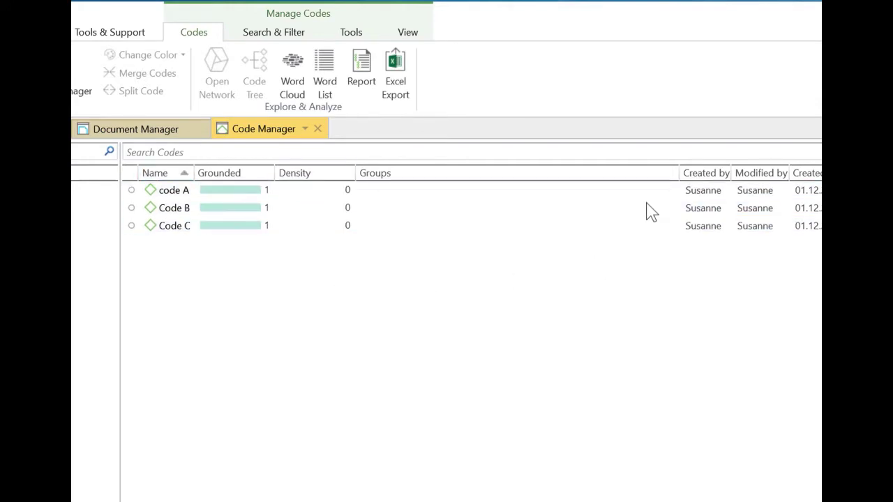
pyautogui.moveTo(677, 174); pyautogui.dragTo(436, 180)
pyautogui.click(391, 190)
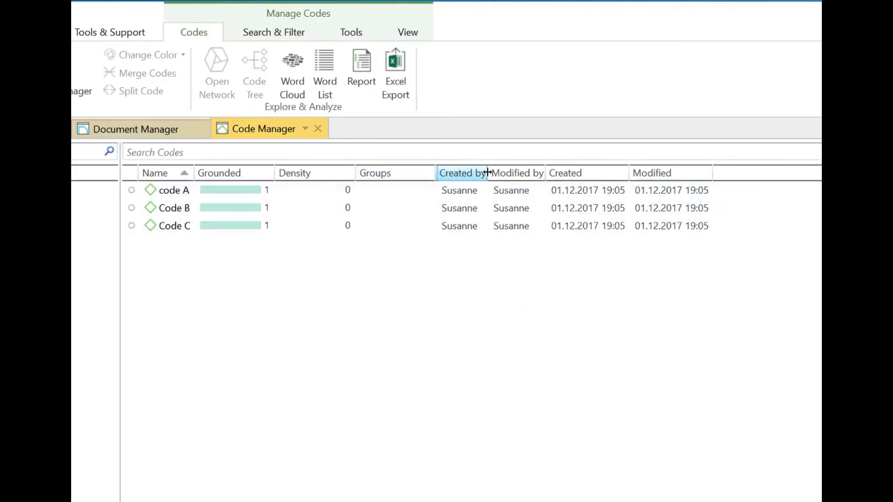
pyautogui.moveTo(488, 173); pyautogui.dragTo(533, 172)
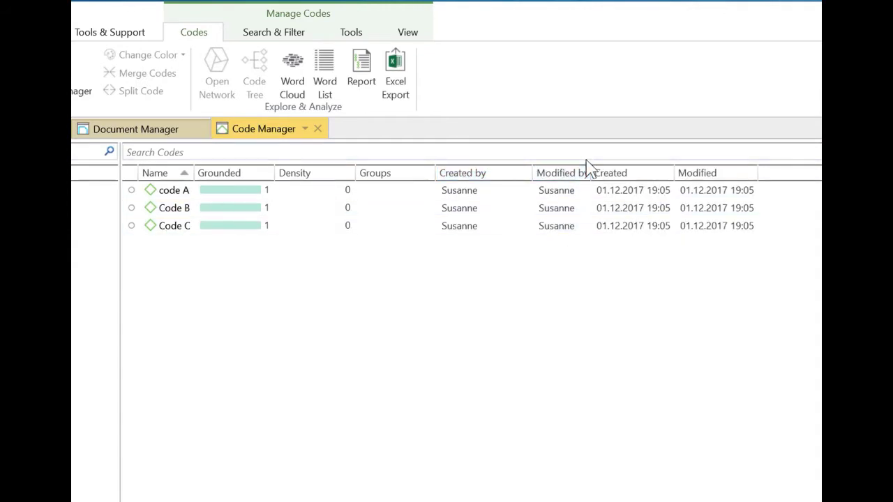
pyautogui.moveTo(594, 172); pyautogui.dragTo(623, 173)
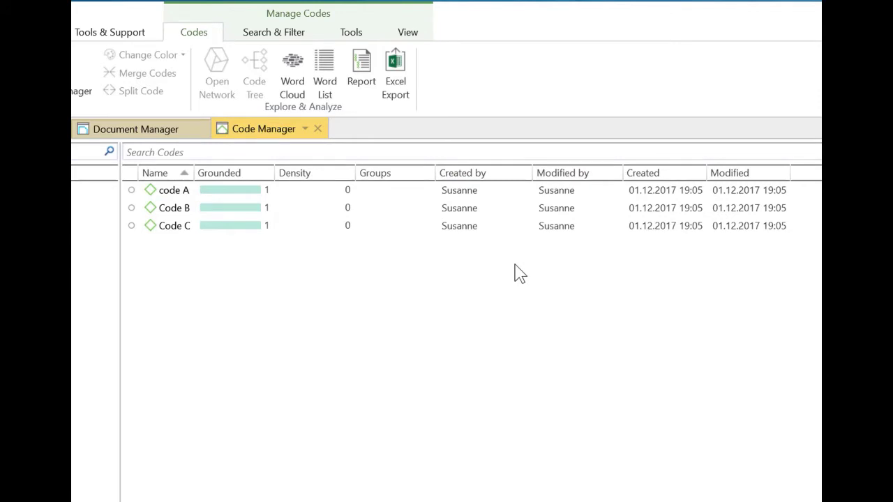
# - Open the User Manager and examine the default ATLAS.ti user and the personal user account
pyautogui.click(126, 33)
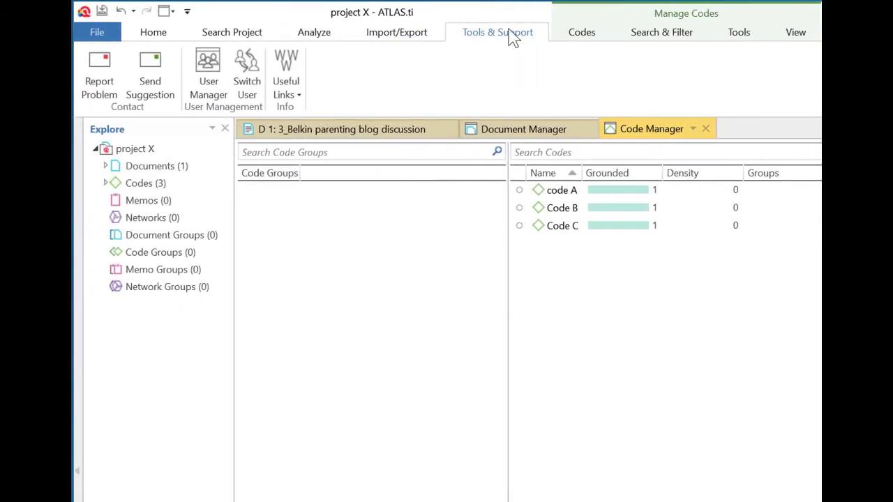
pyautogui.click(209, 68)
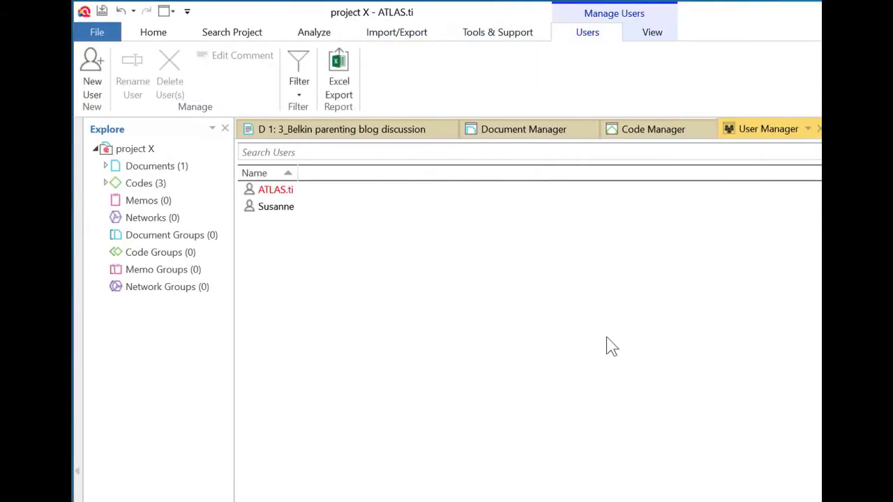
pyautogui.click(261, 189)
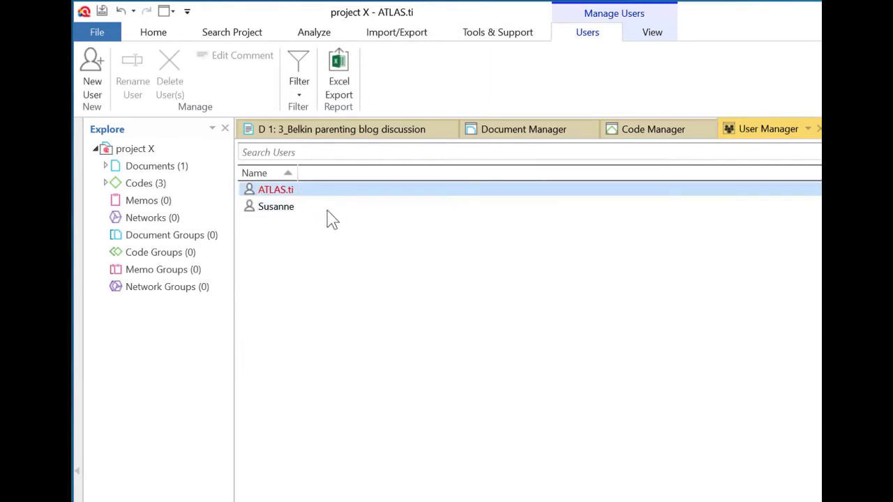
pyautogui.click(293, 210)
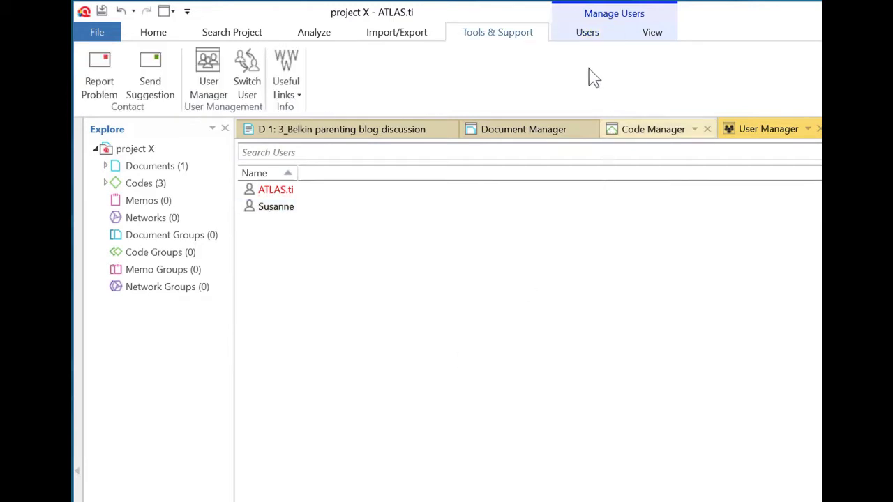
# - Undock the User Manager into a floating window
pyautogui.click(575, 33)
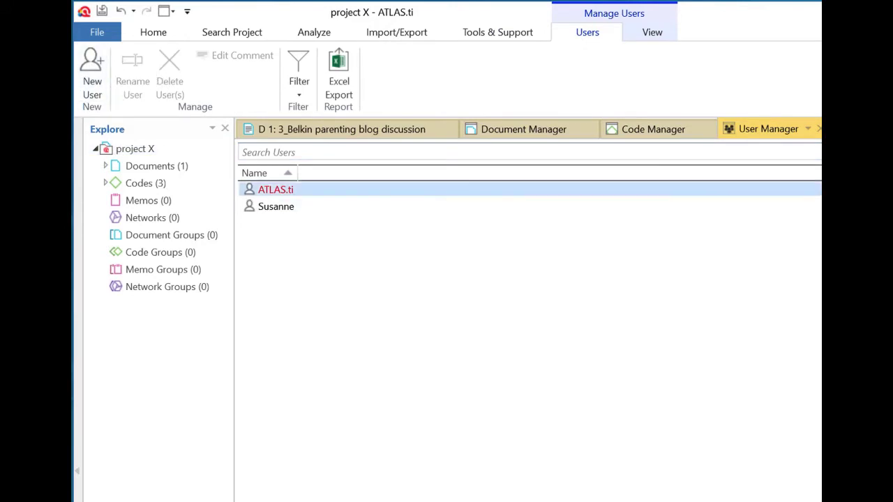
pyautogui.click(807, 131)
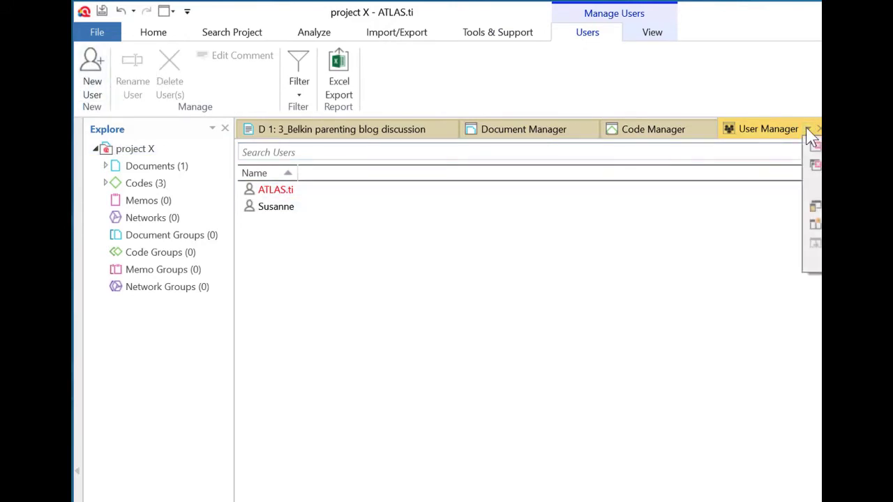
pyautogui.click(815, 207)
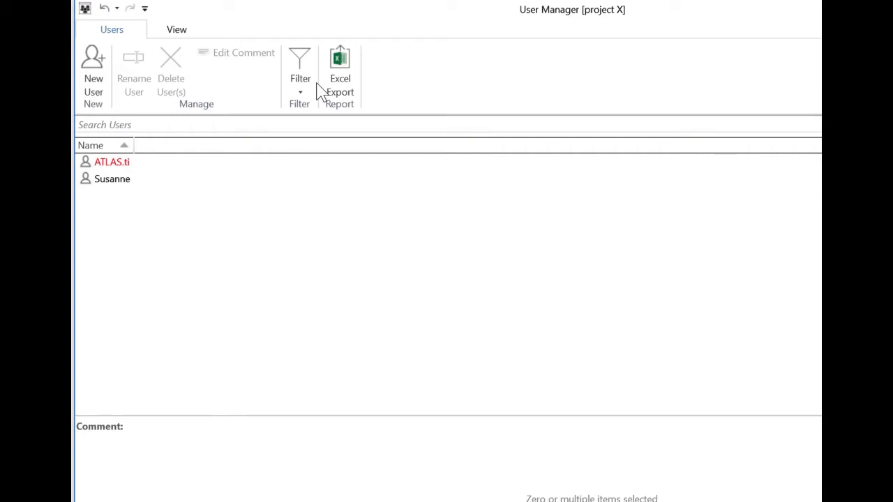
# - Open the form for creating a new user to examine it, and close it without adding anyone
pyautogui.click(96, 84)
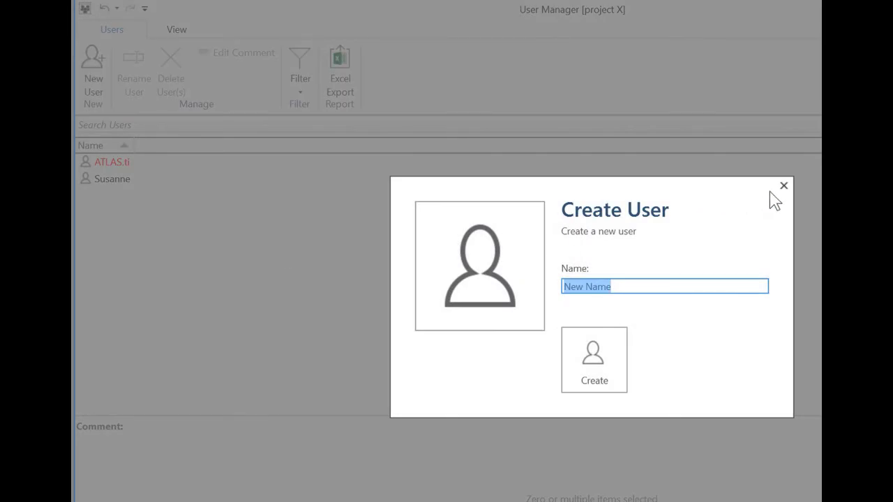
pyautogui.click(783, 186)
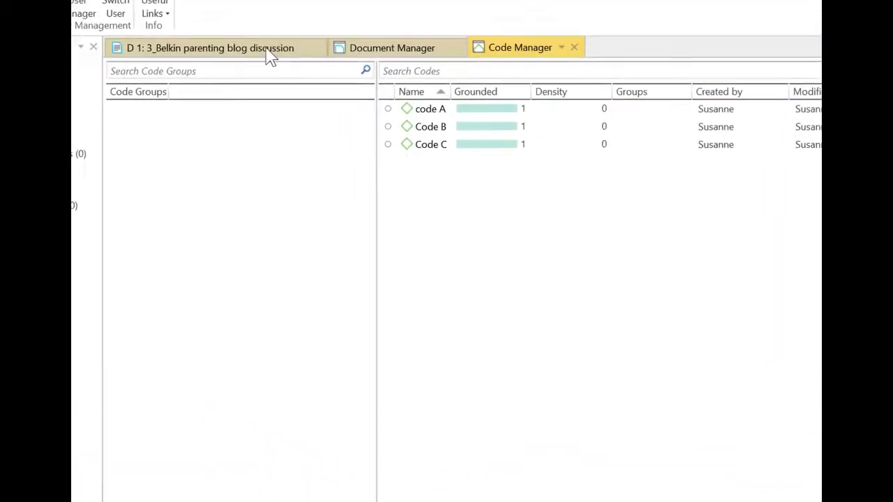
pyautogui.click(249, 64)
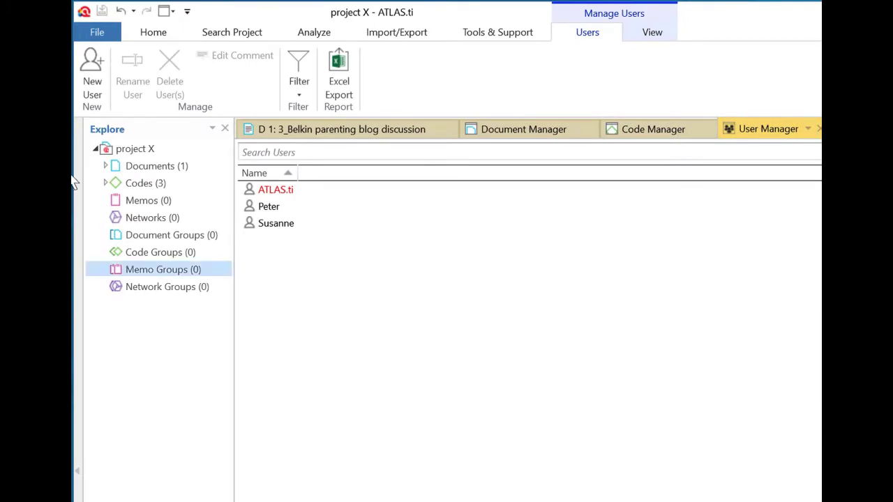
# - Start exporting project X as a project bundle and choose the Desktop as the save location
pyautogui.click(105, 33)
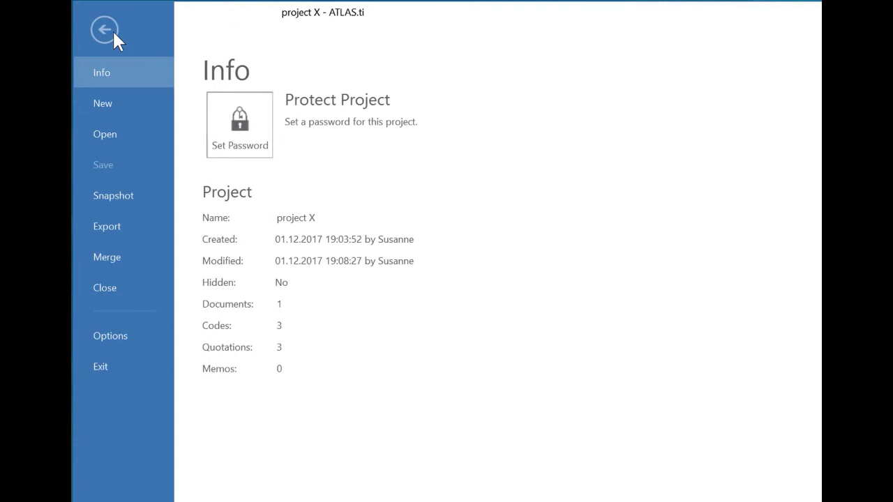
pyautogui.click(148, 228)
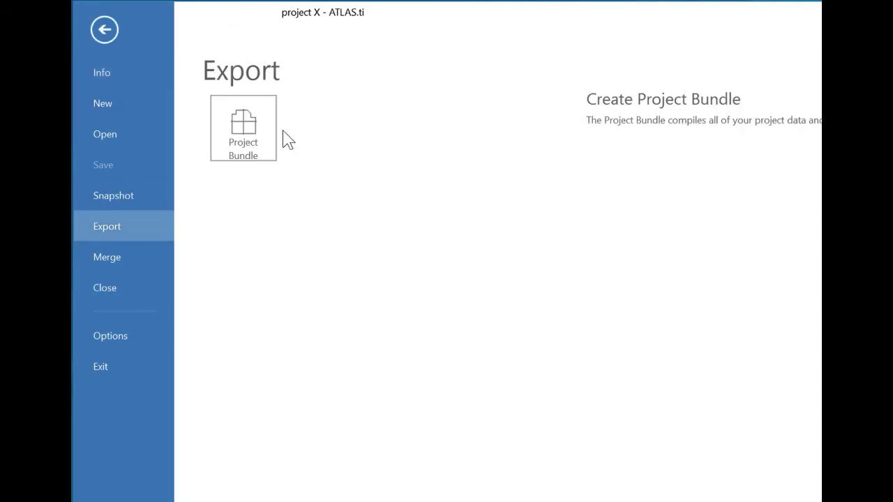
pyautogui.click(259, 129)
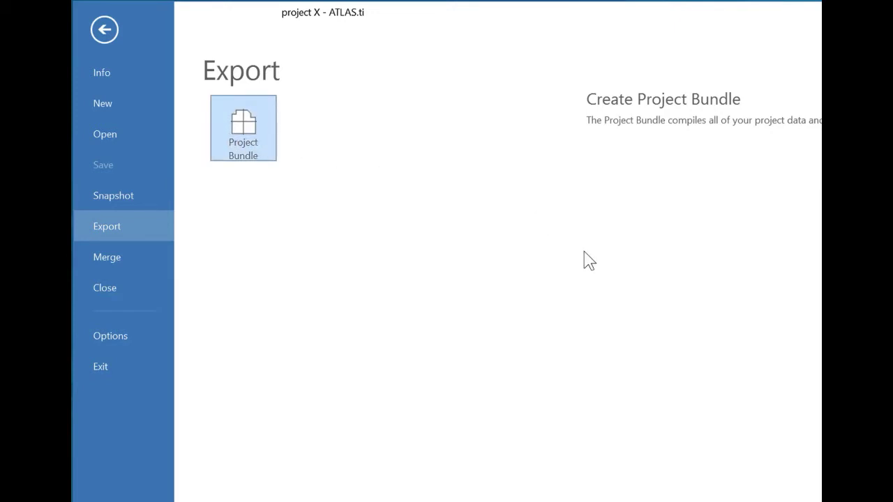
pyautogui.moveTo(546, 21); pyautogui.dragTo(720, 103)
pyautogui.moveTo(626, 48); pyautogui.dragTo(627, 48)
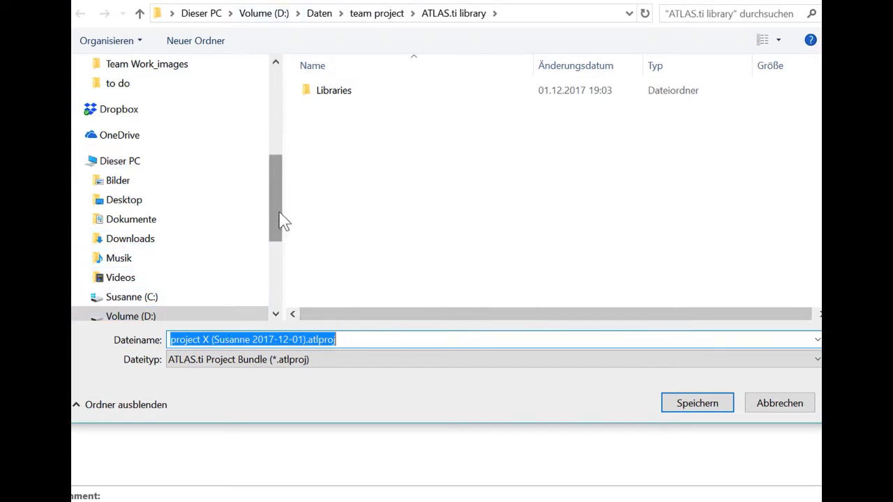
pyautogui.click(169, 203)
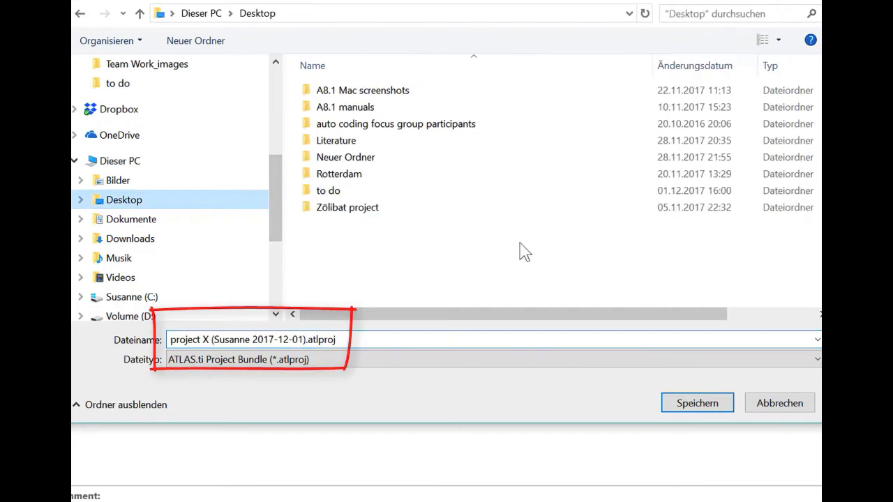
# - Create a folder named "team project data" on the Desktop and save the project bundle in it under the suggested file name
pyautogui.rightClick(508, 197)
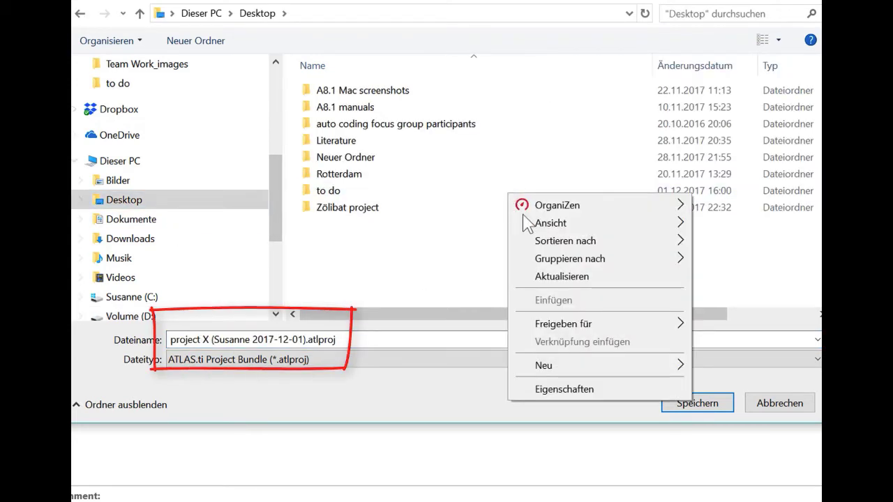
pyautogui.moveTo(610, 371)
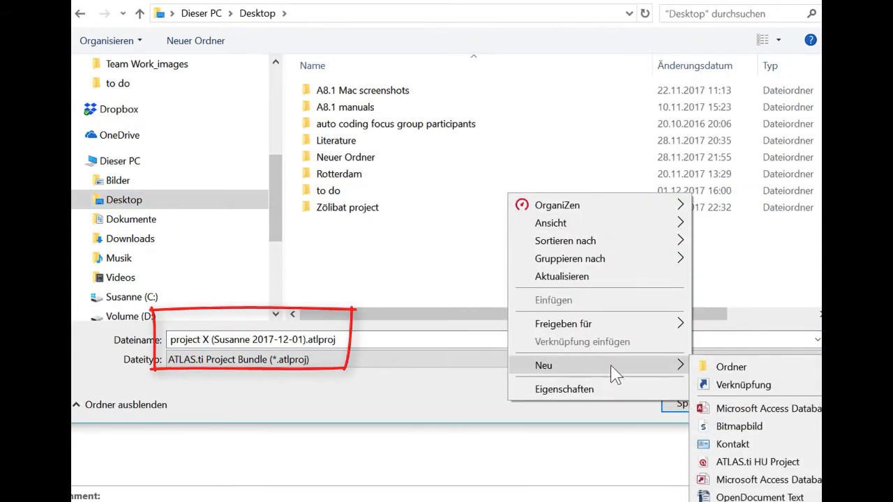
pyautogui.click(733, 369)
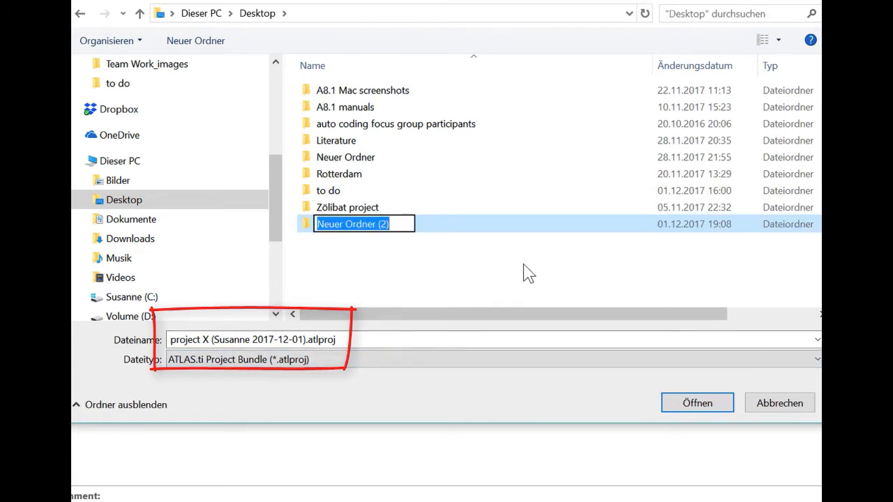
pyautogui.write('team')
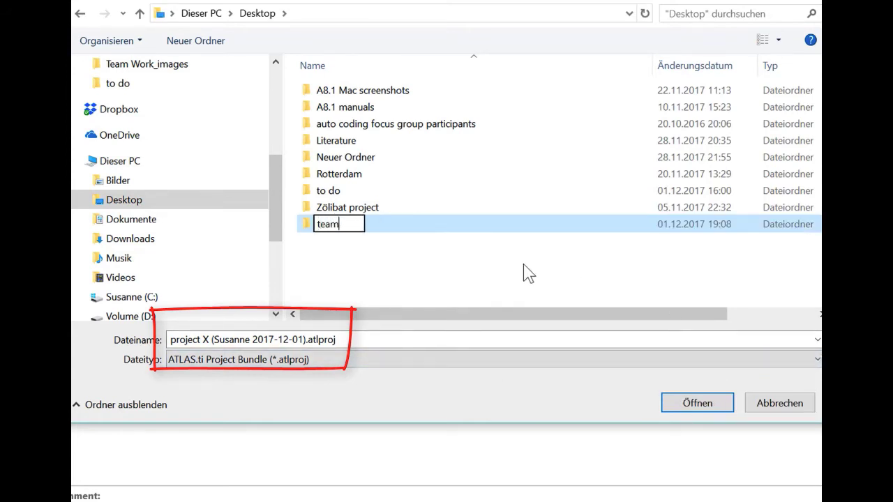
pyautogui.write(' project ')
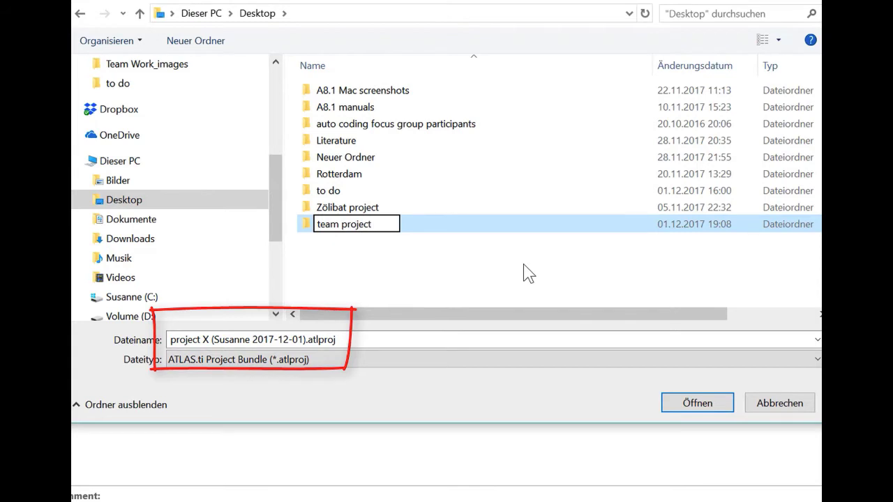
pyautogui.write('data')
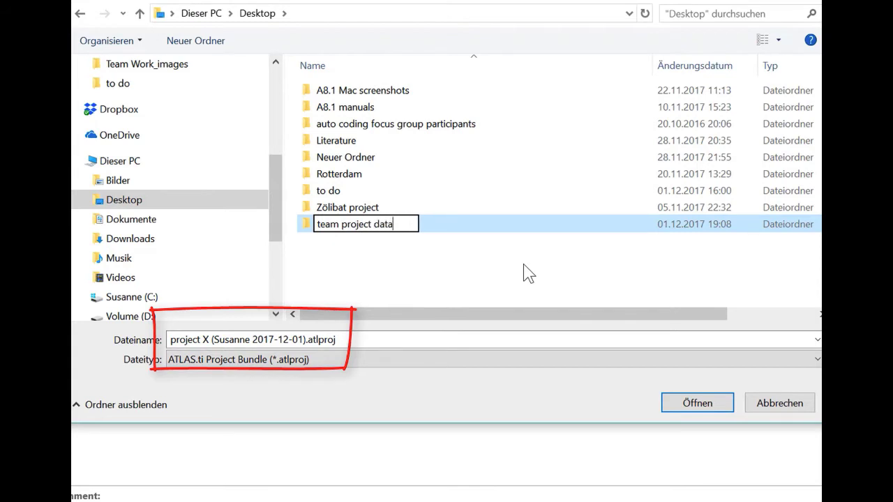
pyautogui.doubleClick(348, 228)
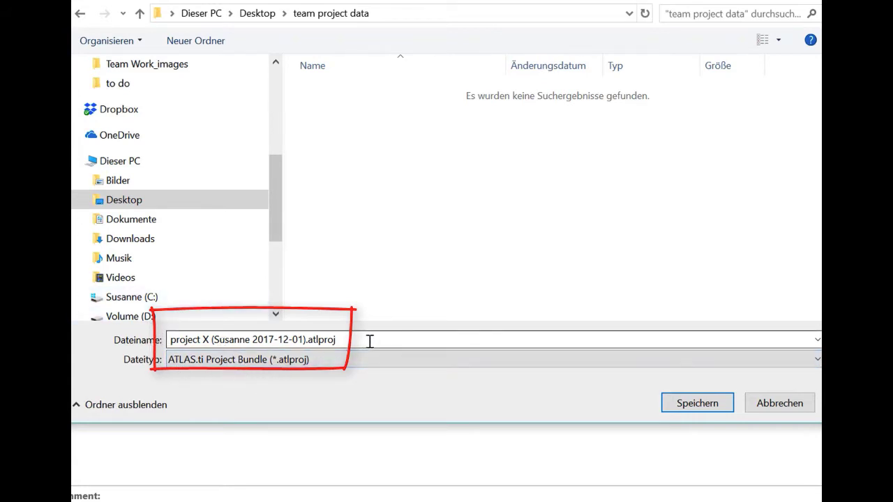
pyautogui.click(703, 407)
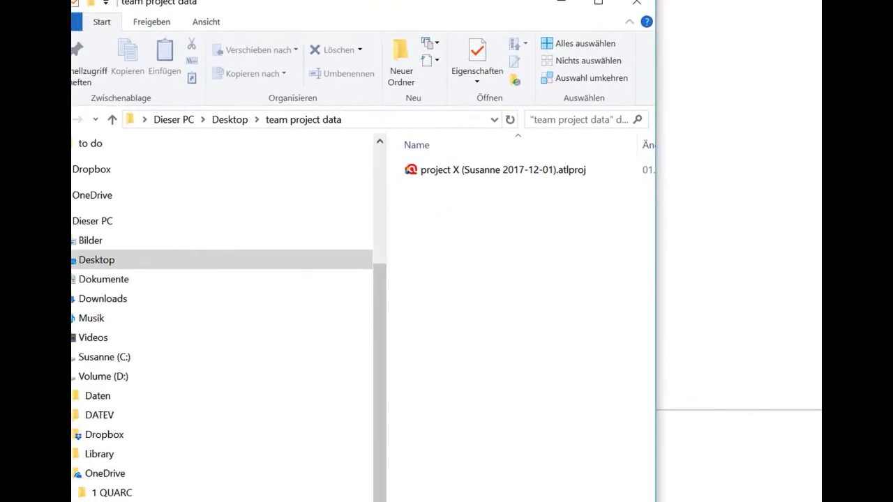
# - Resize the file window of the team project data folder to examine the exported bundle file
pyautogui.moveTo(642, 390); pyautogui.dragTo(647, 349)
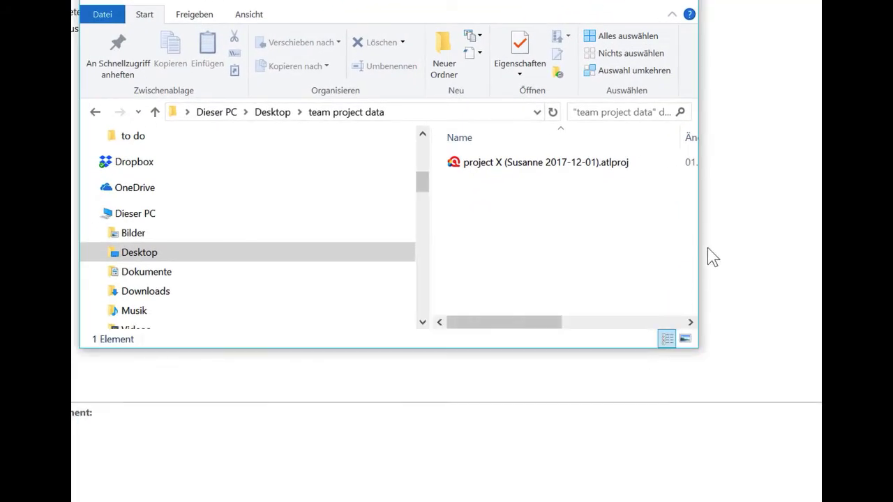
pyautogui.moveTo(698, 246); pyautogui.dragTo(819, 244)
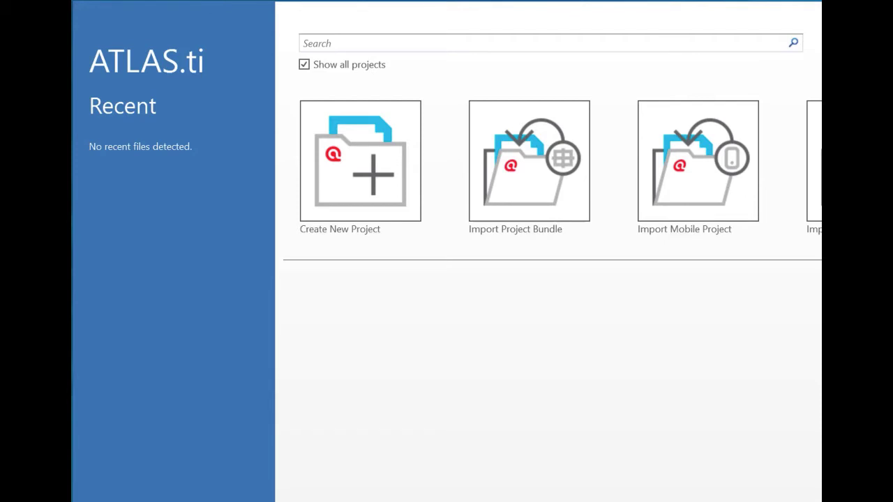
# - Start importing a project bundle and choose its file from the team project data folder
pyautogui.click(538, 194)
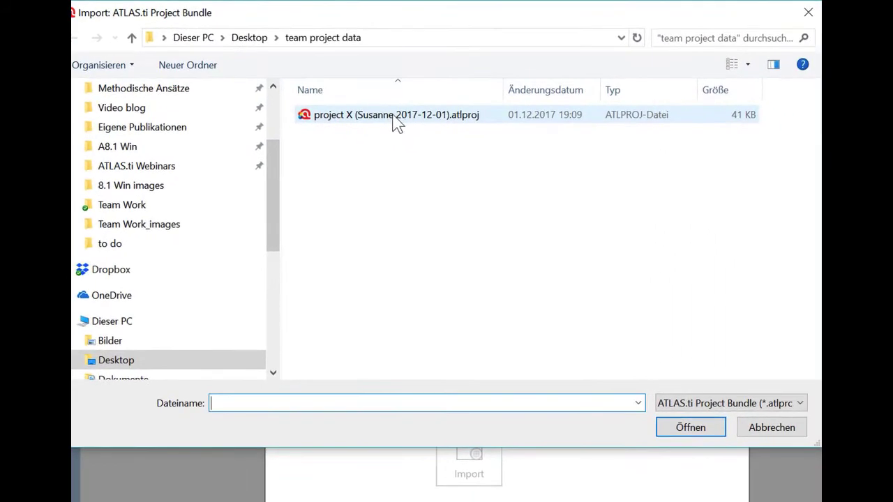
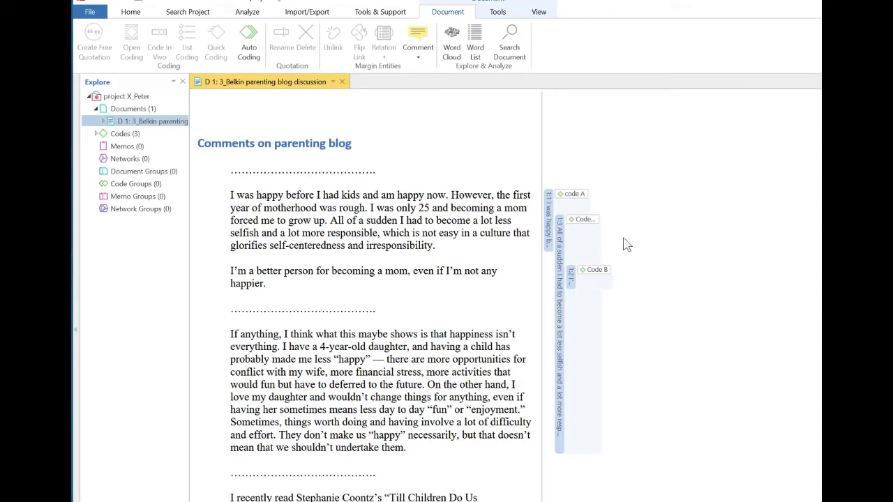
# - Shorten quotation 1:3 in the parenting blog document so that it starts at "If anything, I think"
pyautogui.click(560, 240)
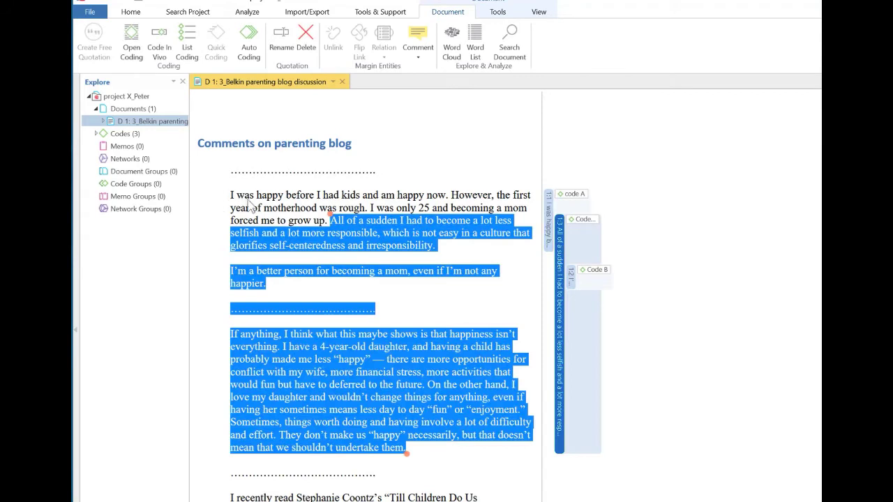
pyautogui.moveTo(330, 215); pyautogui.dragTo(217, 338)
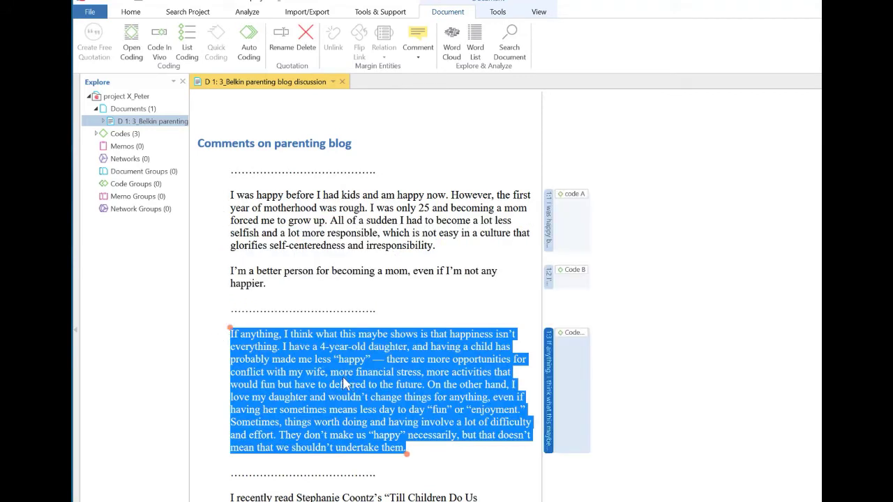
# - Open the Code Manager in a new tab group beside the document and widen the document's text area
pyautogui.click(130, 12)
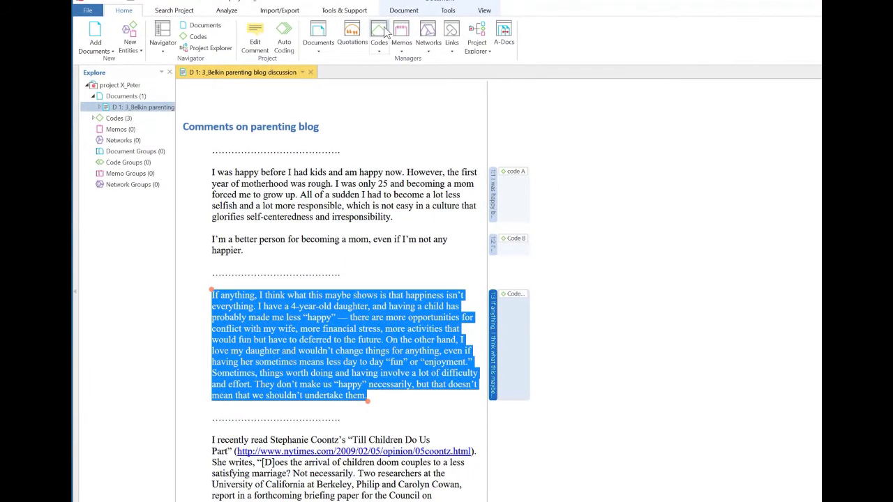
pyautogui.click(382, 32)
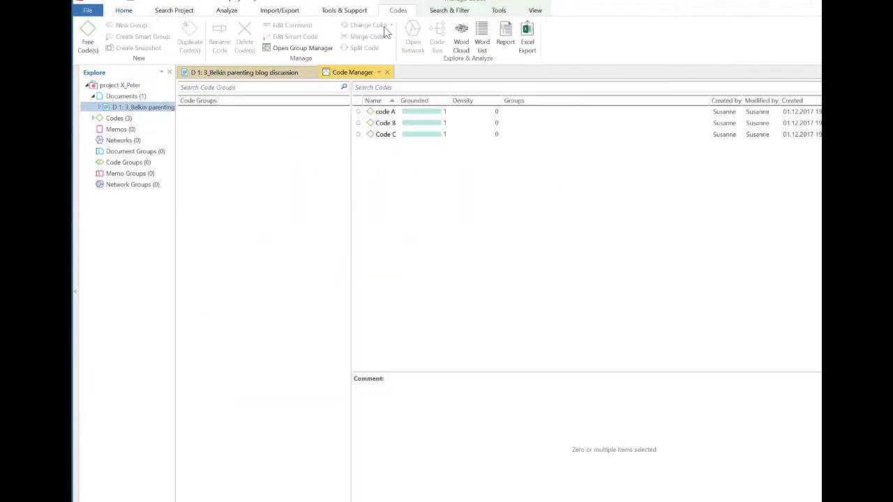
pyautogui.click(381, 72)
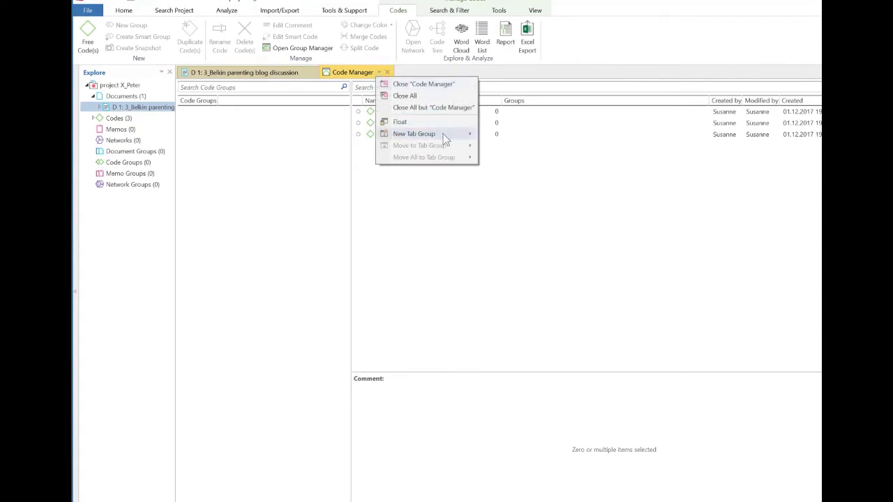
pyautogui.moveTo(443, 133)
pyautogui.click(501, 137)
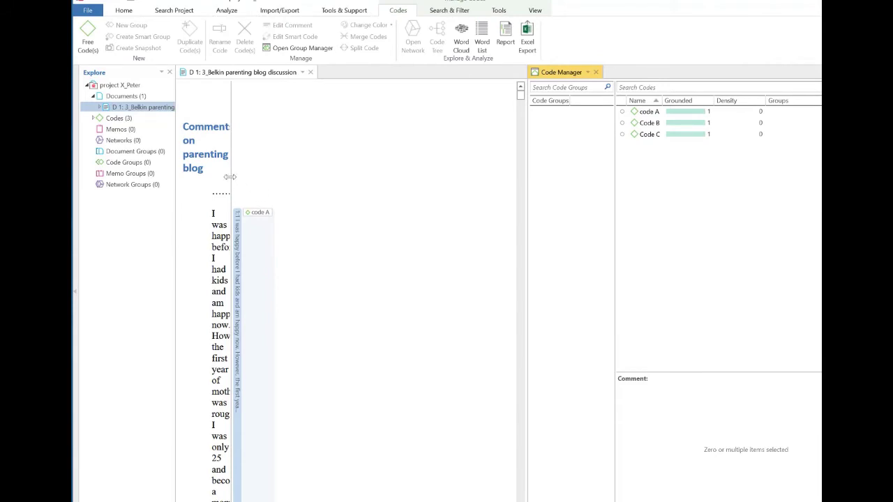
pyautogui.moveTo(231, 177); pyautogui.dragTo(372, 179)
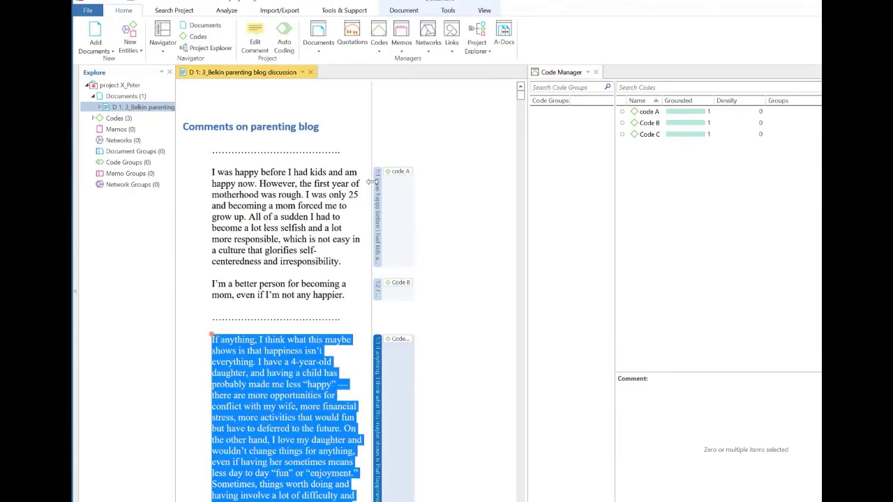
# - Rename code A in the Code Manager, starting its name with a capital C
pyautogui.click(648, 115)
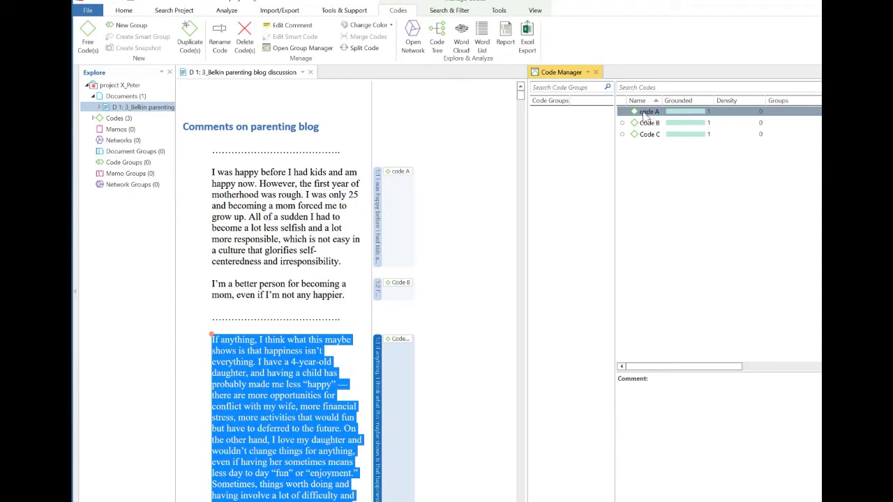
pyautogui.rightClick(646, 117)
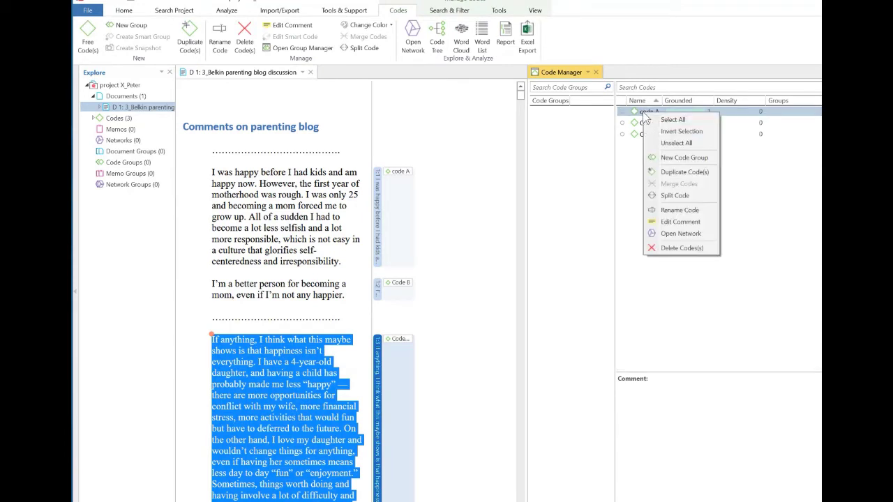
pyautogui.click(672, 211)
pyautogui.rightClick(671, 119)
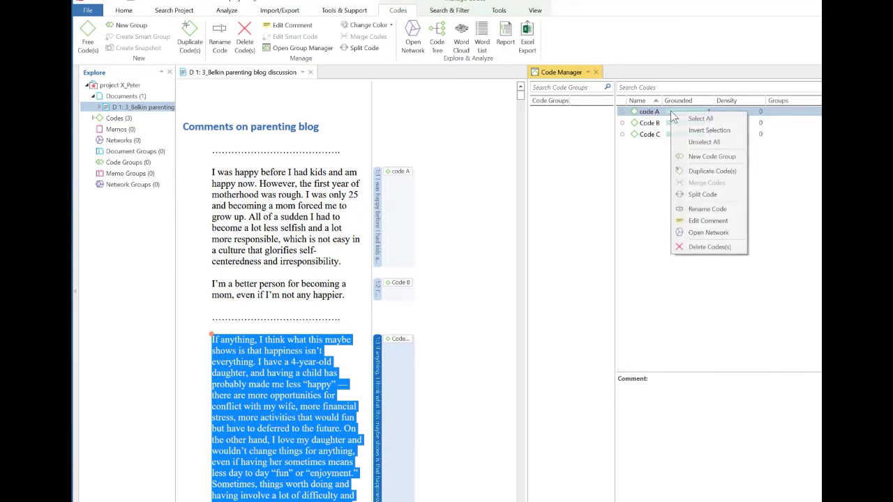
pyautogui.click(706, 209)
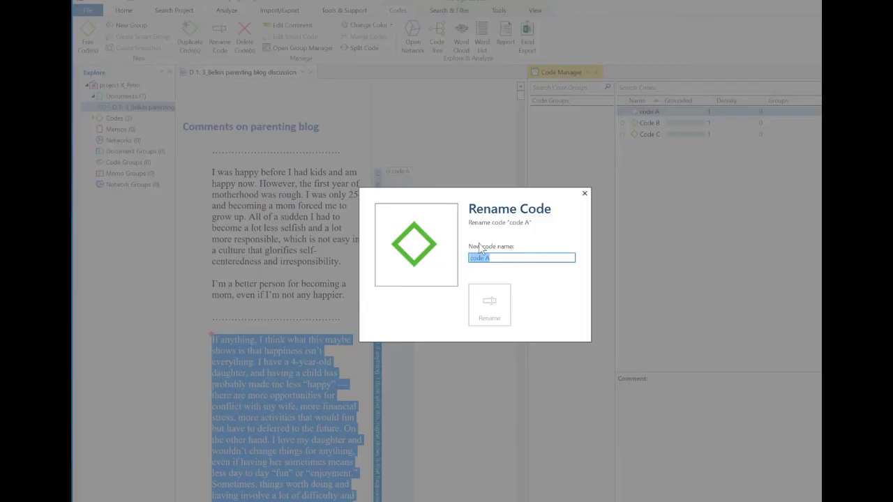
pyautogui.click(471, 257)
pyautogui.press('Delete')
pyautogui.write('C')
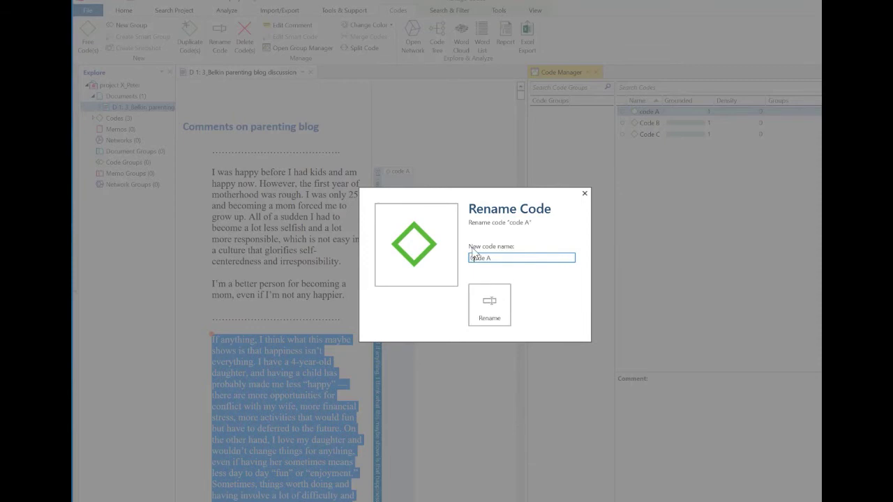
pyautogui.press('Return')
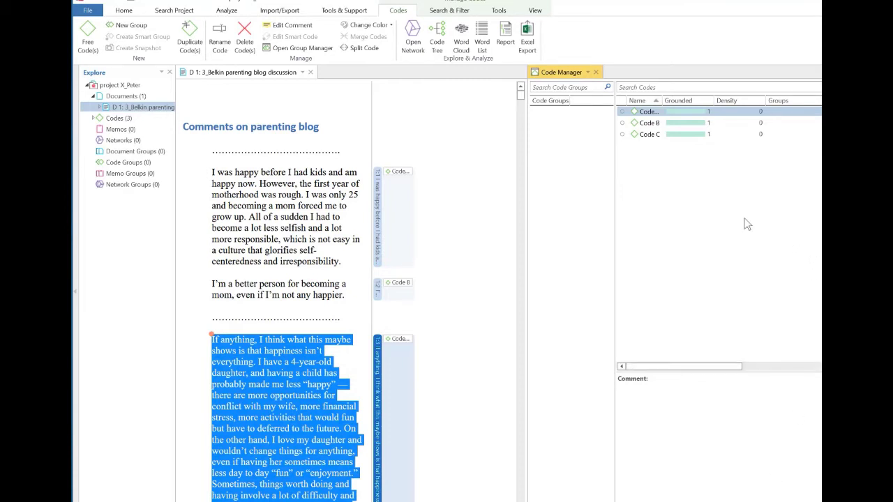
# - Code the passage from "I recently read" to "Council on" in the parenting blog document with a new code named Code D
pyautogui.scroll(-5, 213, 227)
pyautogui.moveTo(213, 227); pyautogui.dragTo(256, 339)
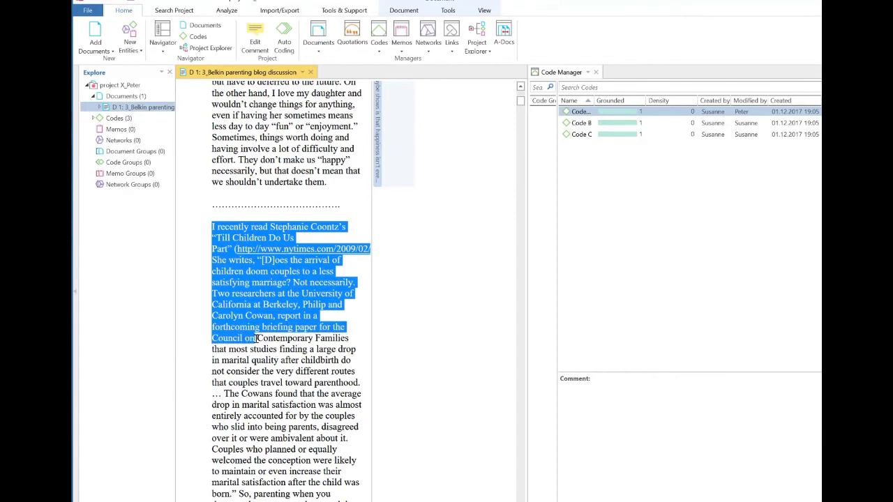
pyautogui.rightClick(269, 295)
pyautogui.click(303, 314)
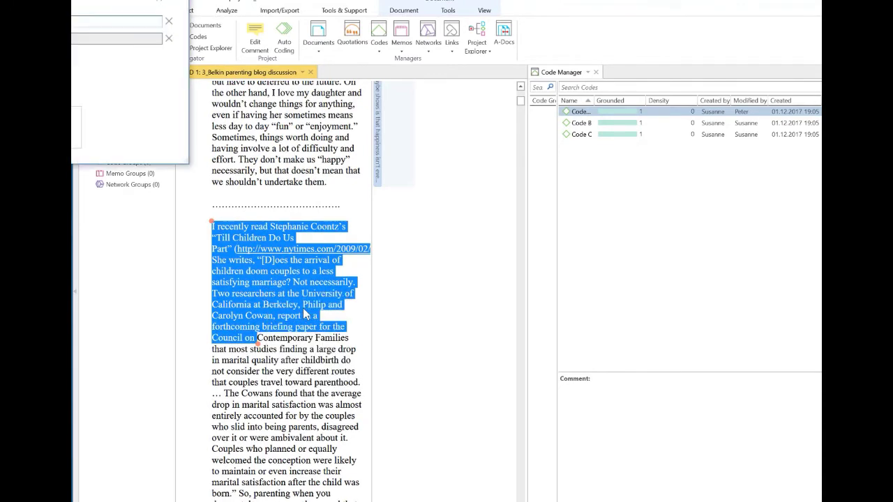
pyautogui.moveTo(174, 0); pyautogui.dragTo(447, 171)
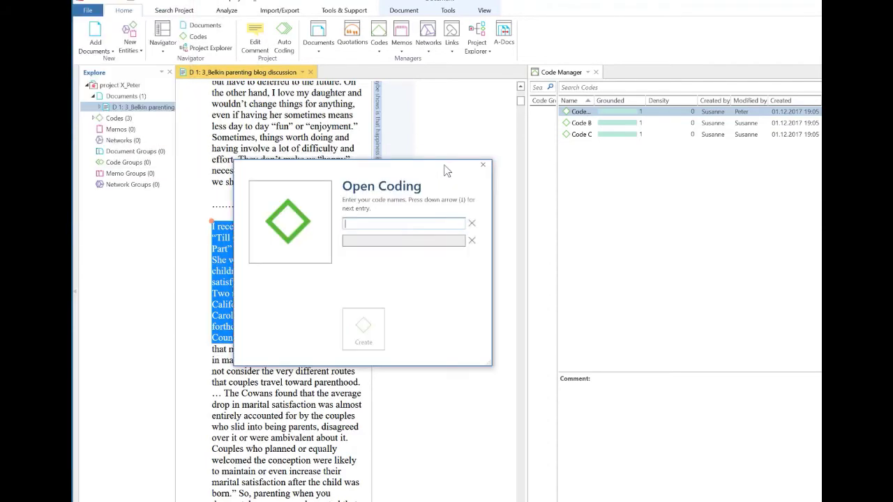
pyautogui.write('Code')
pyautogui.press('Return')
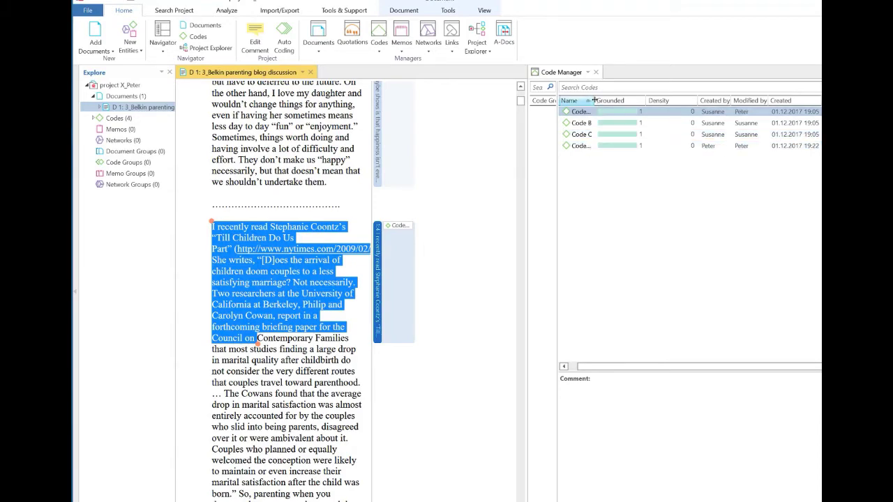
# - Widen the Code Manager's Name column and give Code D the comment "description for this code"
pyautogui.moveTo(595, 101); pyautogui.dragTo(620, 102)
pyautogui.click(582, 148)
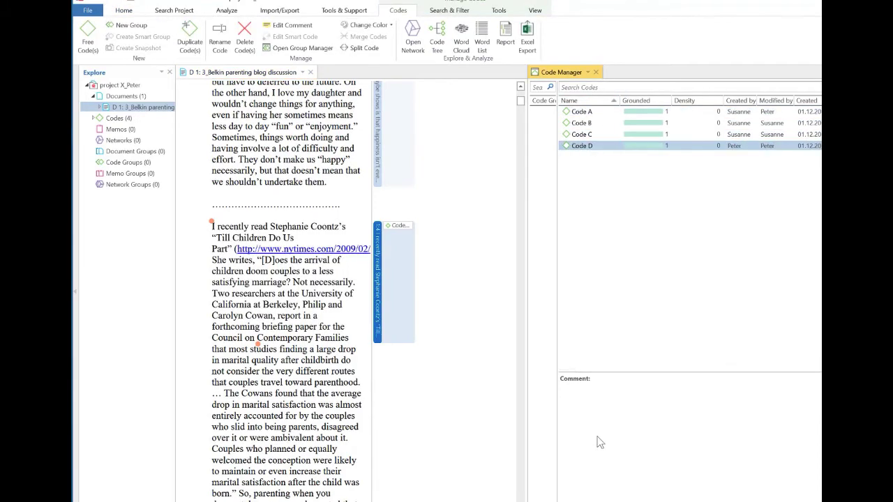
pyautogui.click(587, 395)
pyautogui.write('description foor this code')
pyautogui.click(588, 148)
# - Add the comment "some rules on how to apply it" to Code B
pyautogui.click(583, 124)
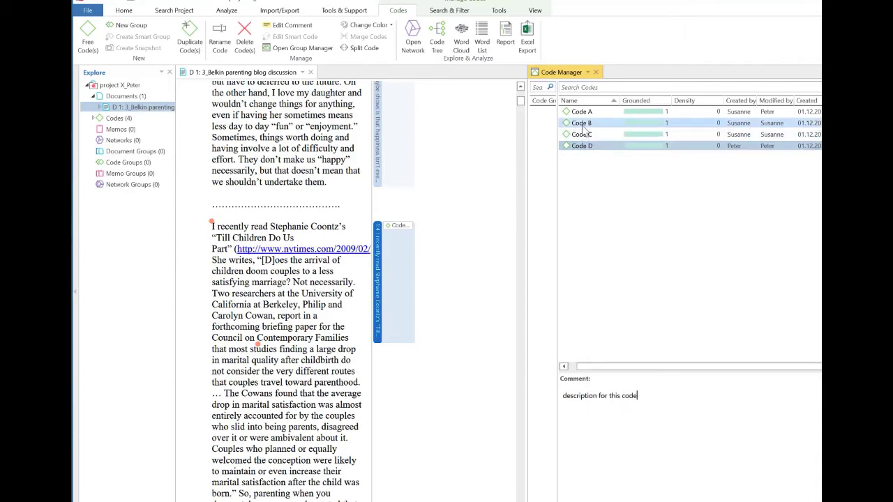
pyautogui.click(622, 409)
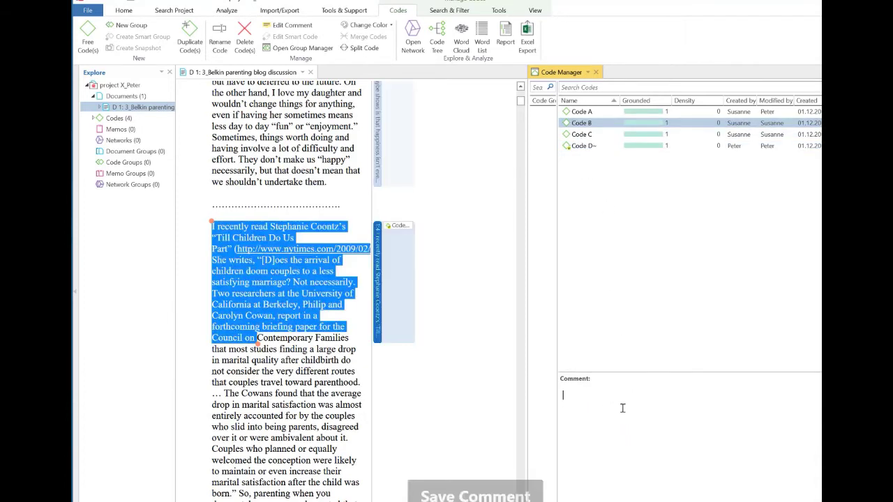
pyautogui.write('some rules')
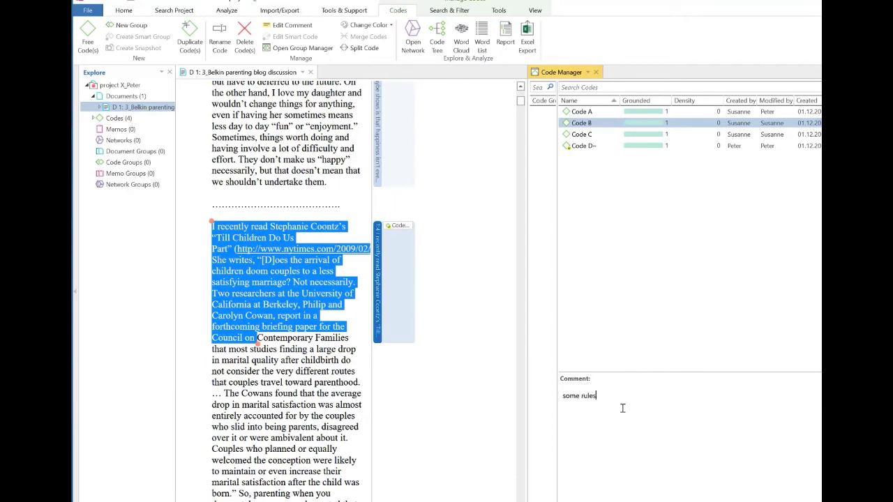
pyautogui.write(' on how to apply it')
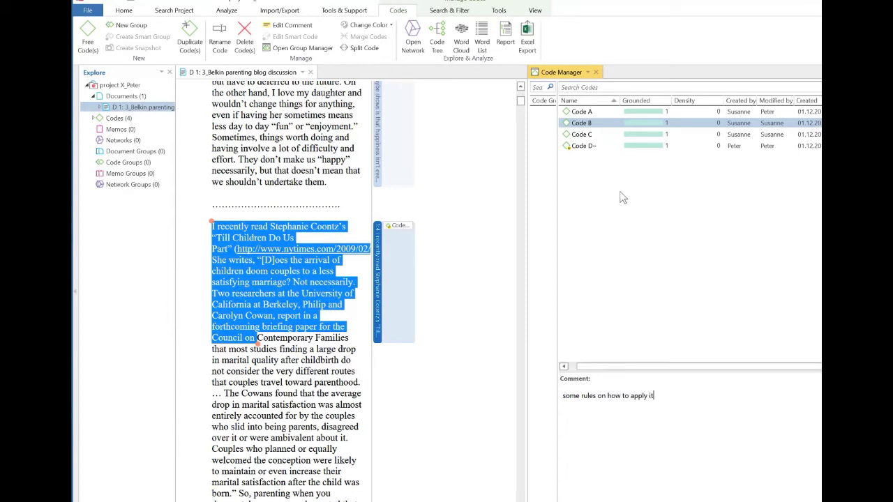
pyautogui.click(604, 134)
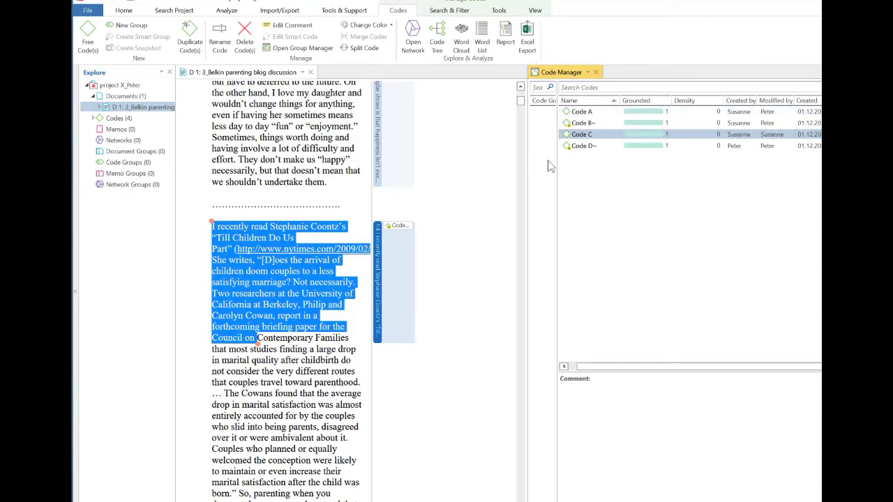
# - Show the code list in the navigator beside the document and widen it so the Density column fits
pyautogui.click(126, 10)
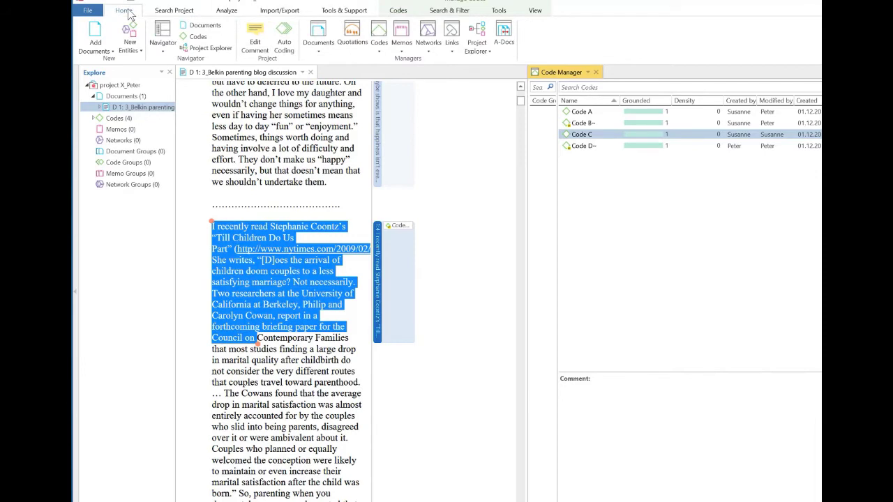
pyautogui.click(198, 36)
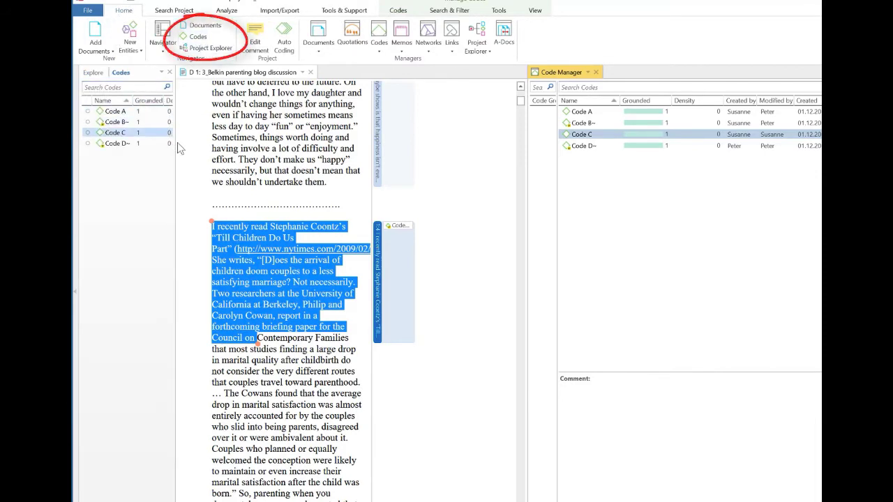
pyautogui.moveTo(175, 148); pyautogui.dragTo(209, 150)
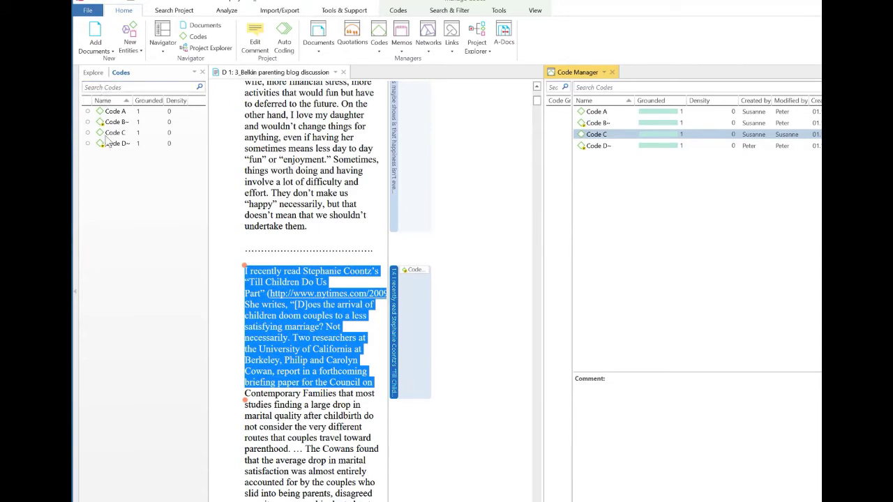
# - Apply Code C to the passage from "University of California" to "the very different"
pyautogui.click(285, 416)
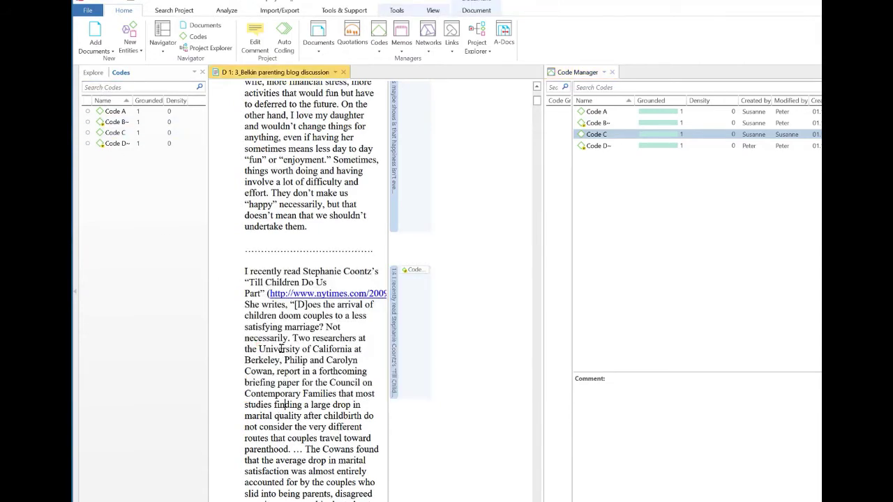
pyautogui.moveTo(259, 349); pyautogui.dragTo(344, 427)
pyautogui.moveTo(111, 138); pyautogui.dragTo(277, 373)
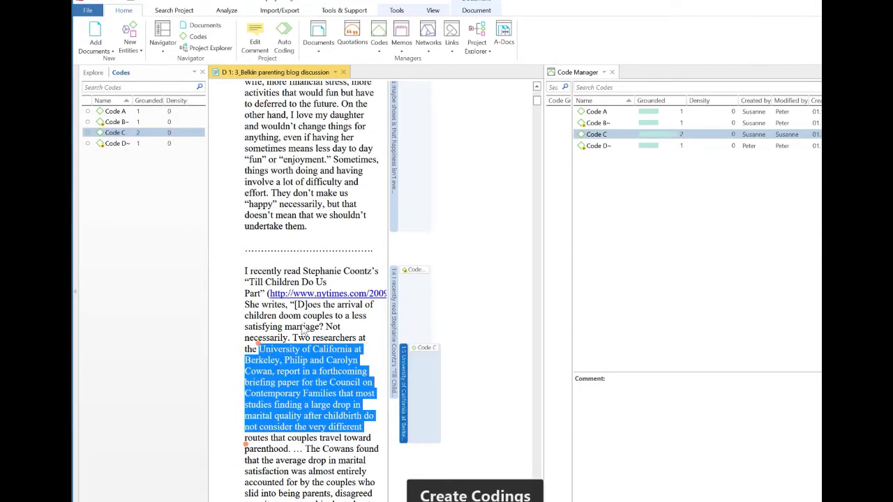
# - Apply Code D to the passage from "childbirth do not consider" to "were ambivalent about"
pyautogui.scroll(-3, 316, 373)
pyautogui.moveTo(324, 318); pyautogui.dragTo(372, 402)
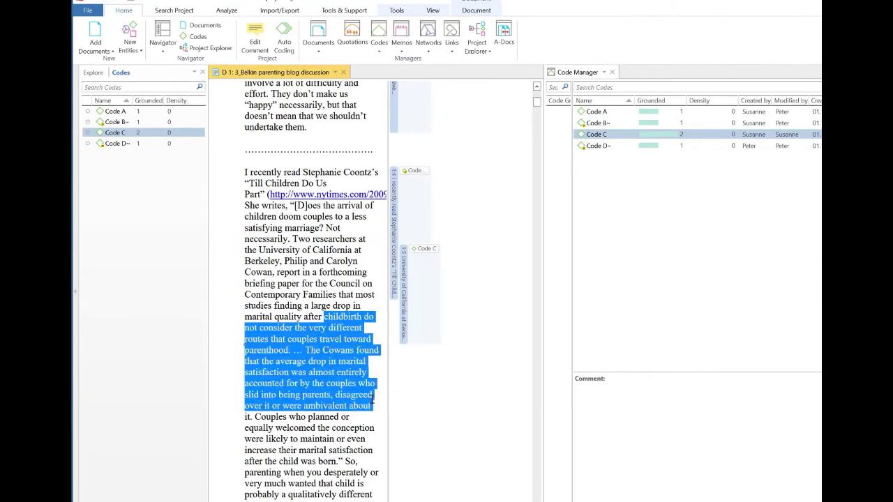
pyautogui.click(600, 145)
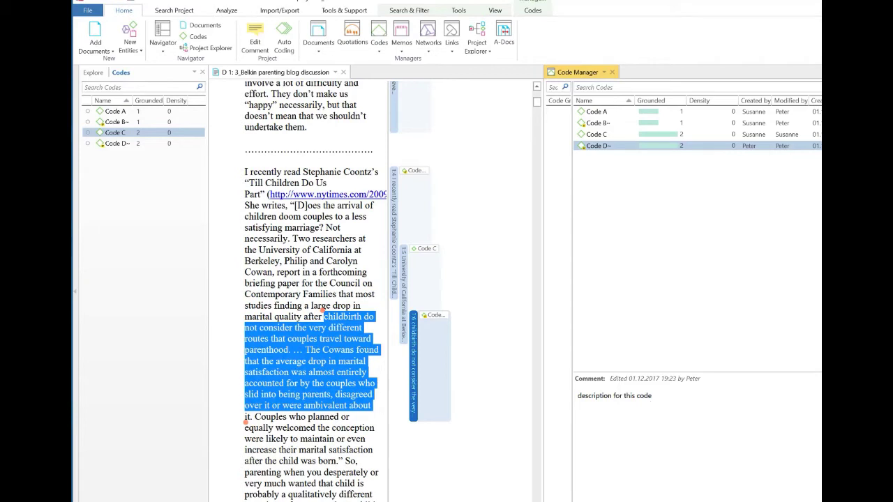
# - Export the edited project as a project bundle to the team project data folder, keeping the suggested file name
pyautogui.click(93, 0)
pyautogui.click(88, 11)
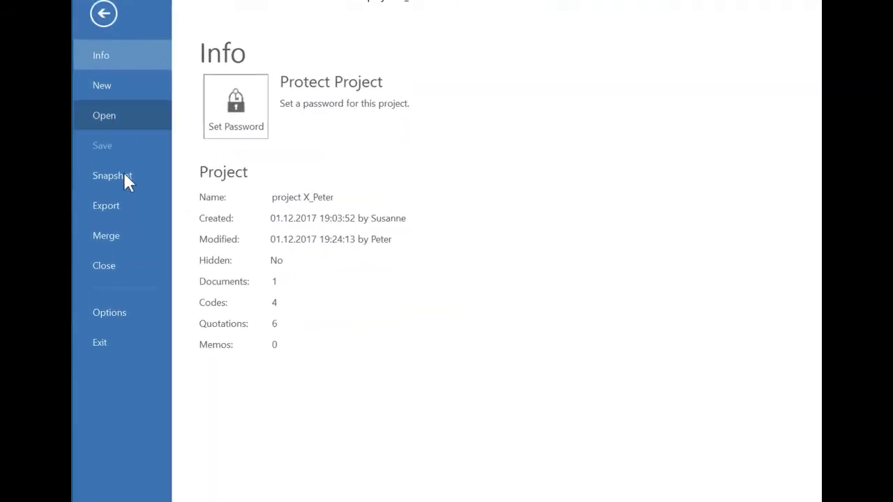
pyautogui.click(128, 208)
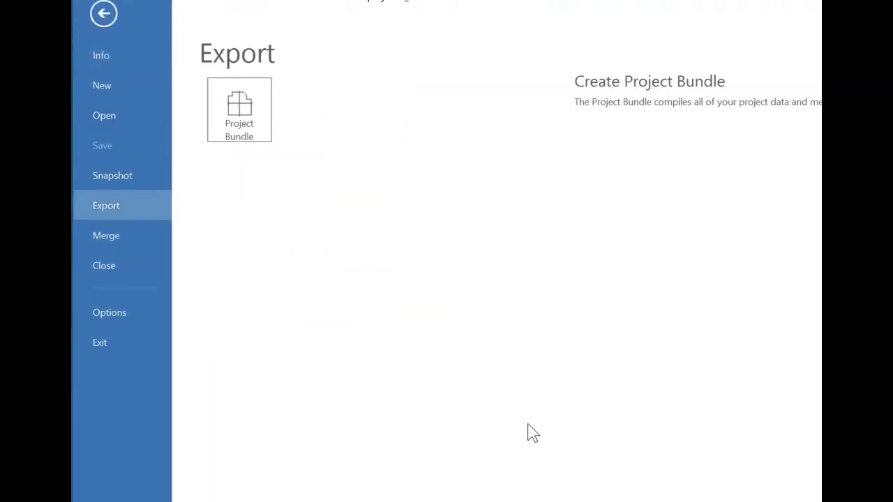
pyautogui.click(241, 123)
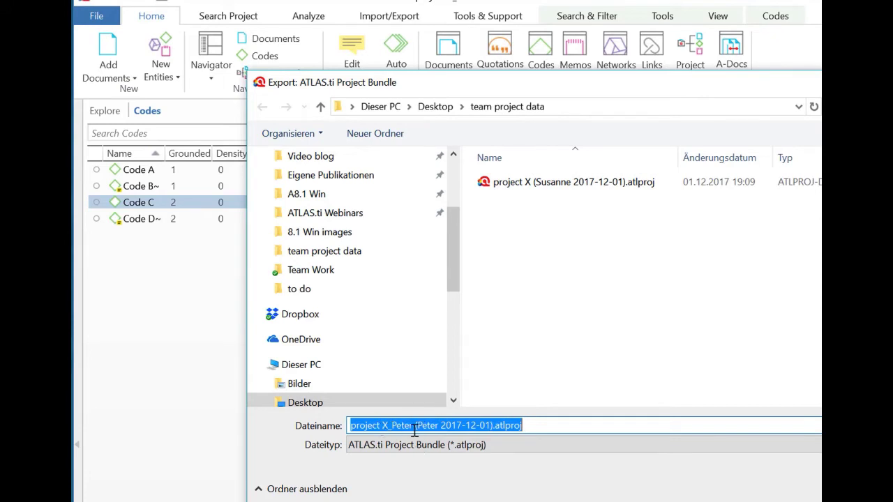
pyautogui.click(568, 424)
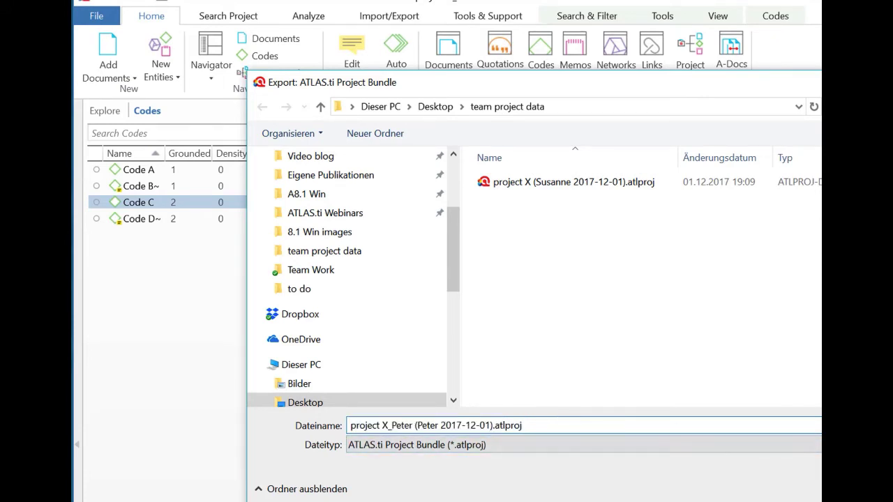
pyautogui.press('Return')
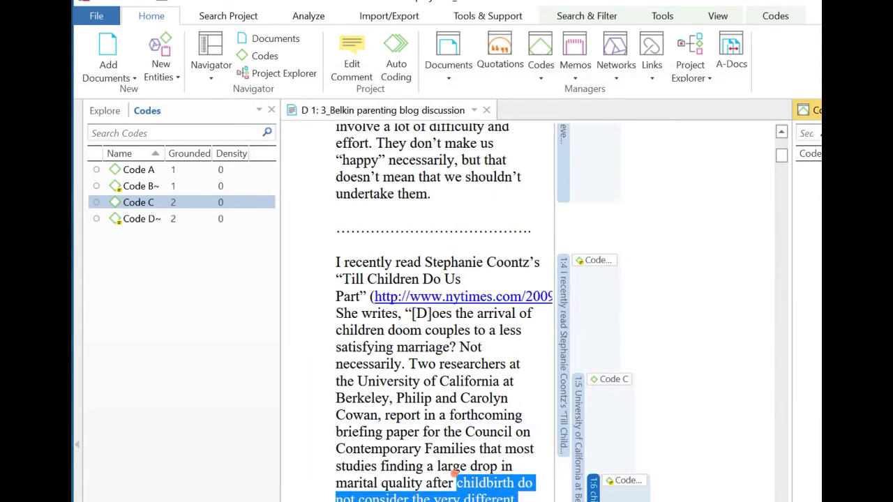
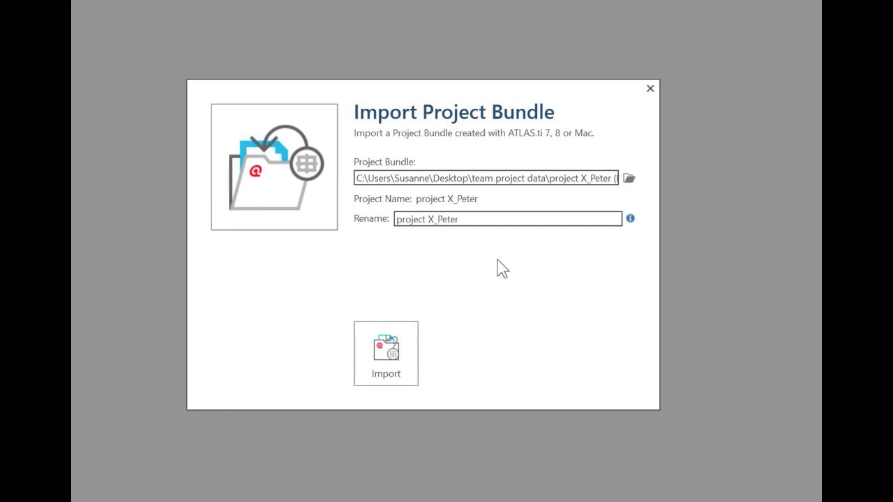
# - Import the chosen project X_Peter bundle under its existing project name
pyautogui.click(395, 374)
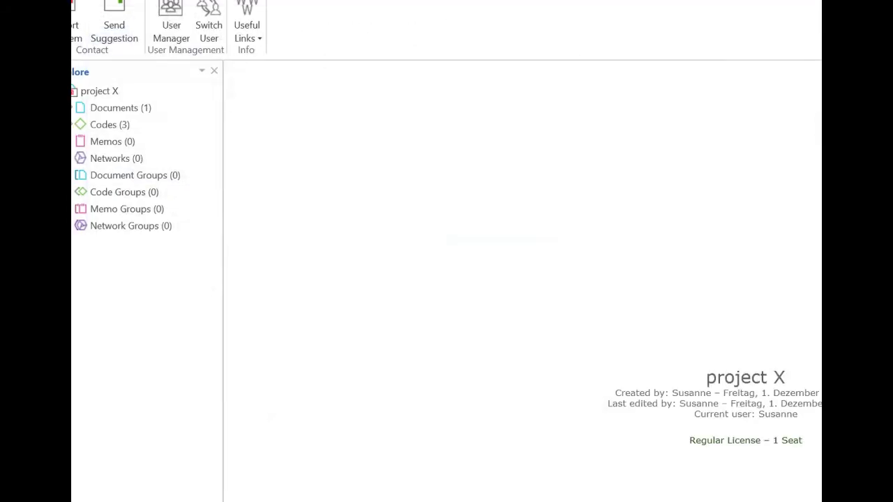
pyautogui.click(111, 25)
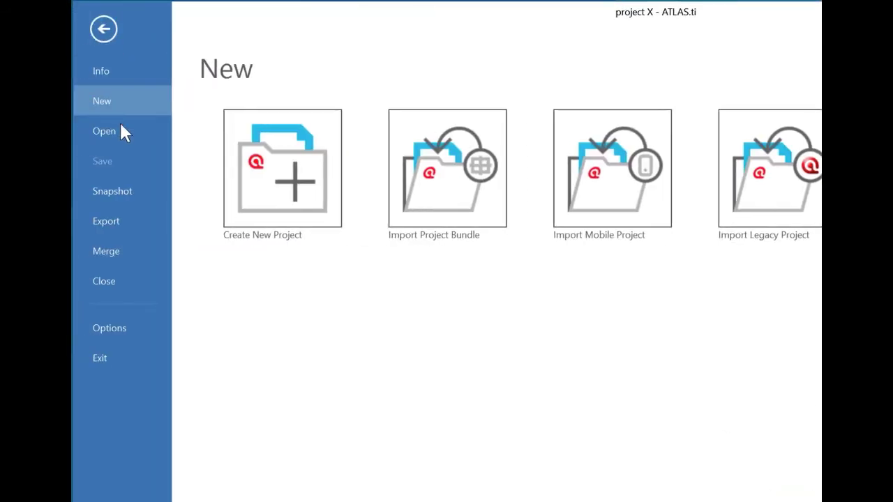
pyautogui.click(120, 126)
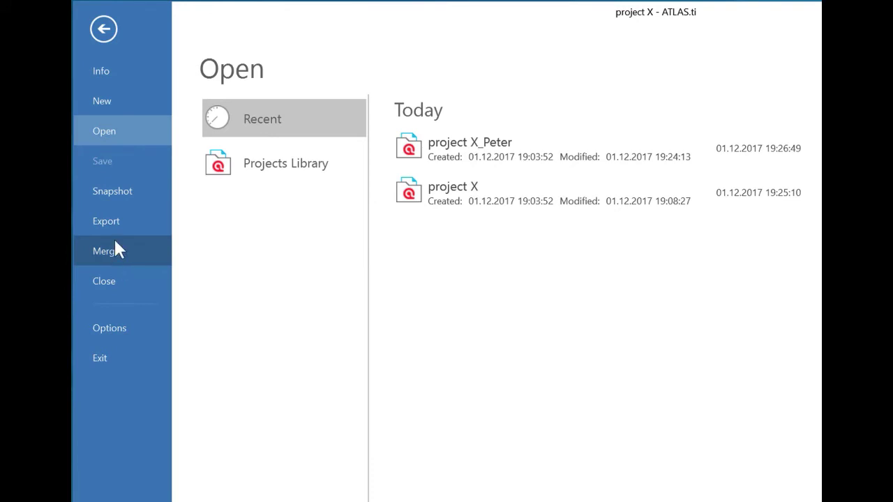
pyautogui.click(101, 39)
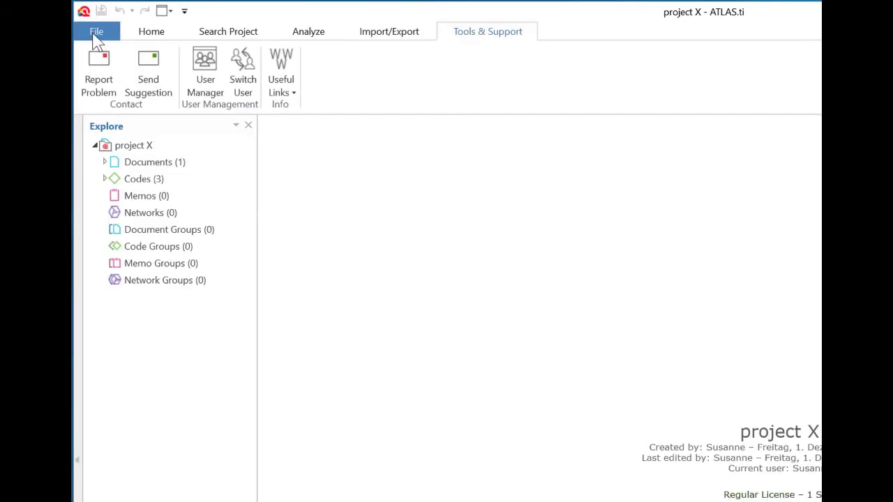
# - Start merging project X_Peter into the open master project X, up to the pre-merge summary
pyautogui.click(89, 32)
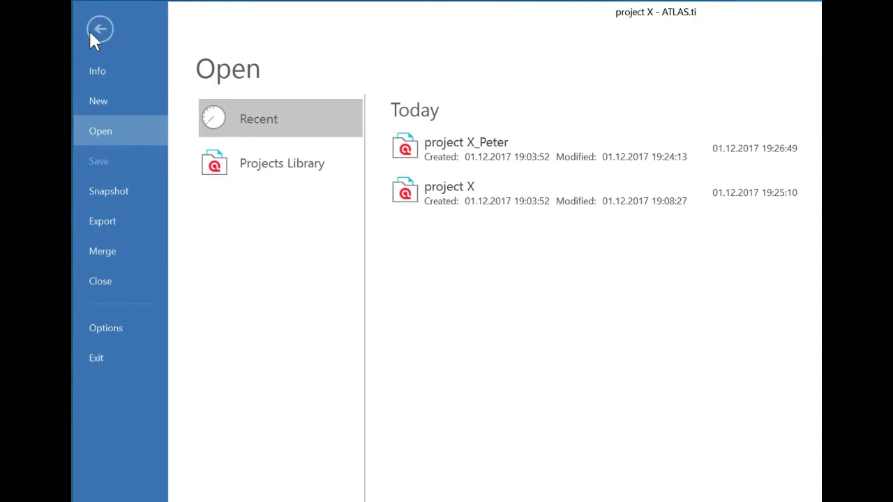
pyautogui.click(113, 257)
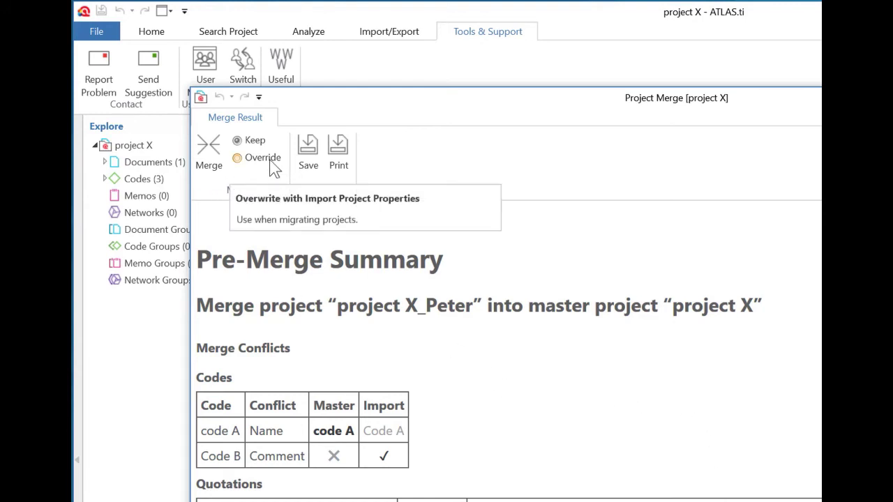
# - Compare the Keep and Override conflict strategies, choose Override, and merge project X_Peter into project X
pyautogui.click(247, 159)
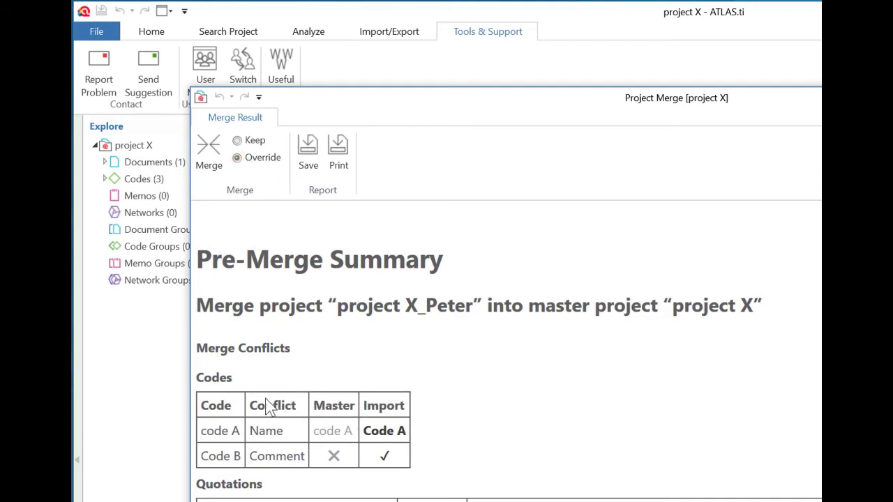
pyautogui.click(237, 141)
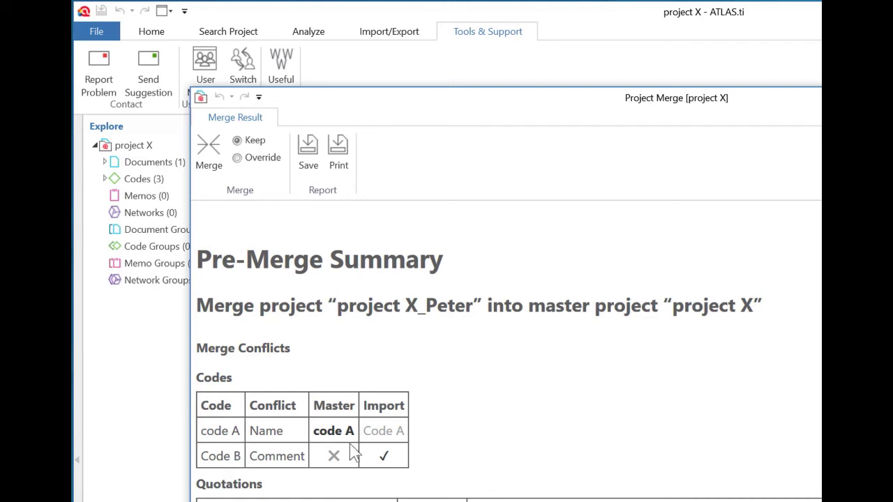
pyautogui.click(264, 160)
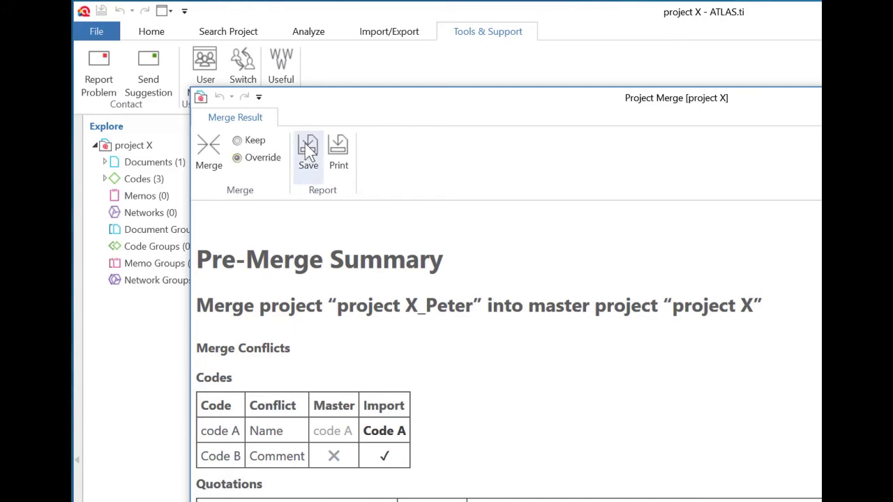
pyautogui.click(202, 152)
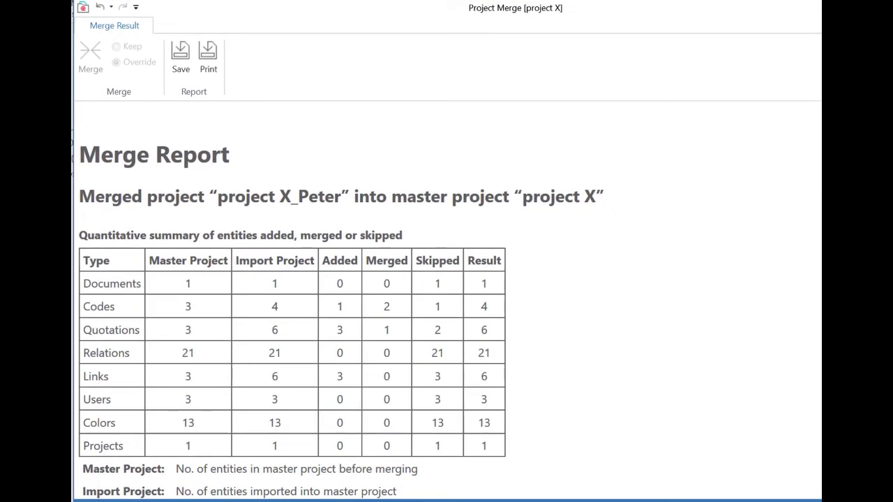
# - Review the merge report for the unified quotation and the added codes, quotations and links
pyautogui.scroll(-10, 293, 300)
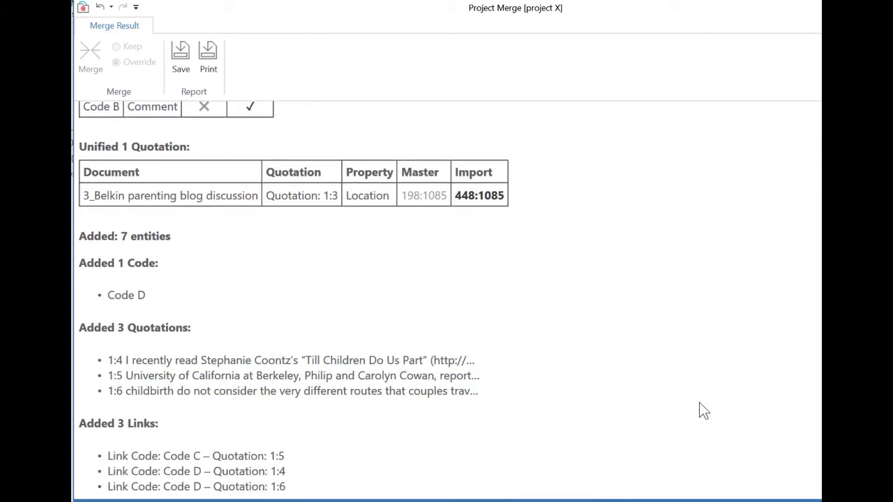
pyautogui.scroll(3, 683, 415)
pyautogui.scroll(6, 691, 411)
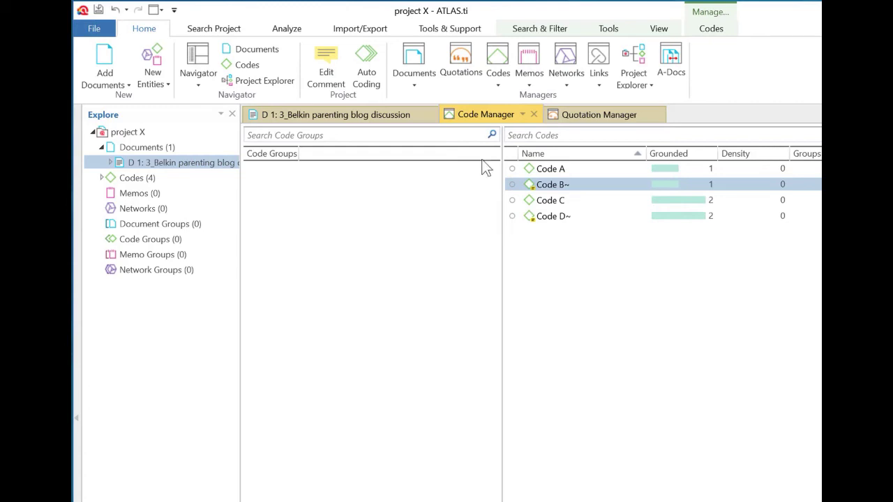
# - Save the merged project X and export it as a project bundle to the team project data folder, adding "a" to the proposed file name
pyautogui.click(98, 13)
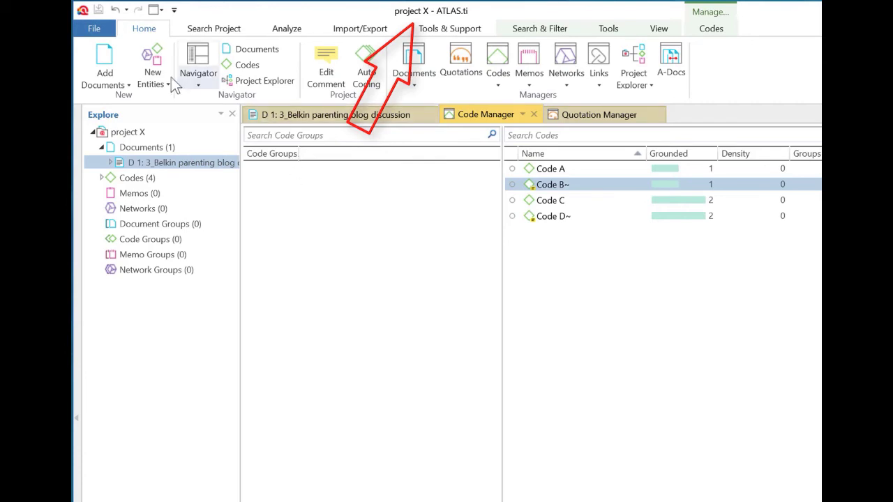
pyautogui.click(98, 28)
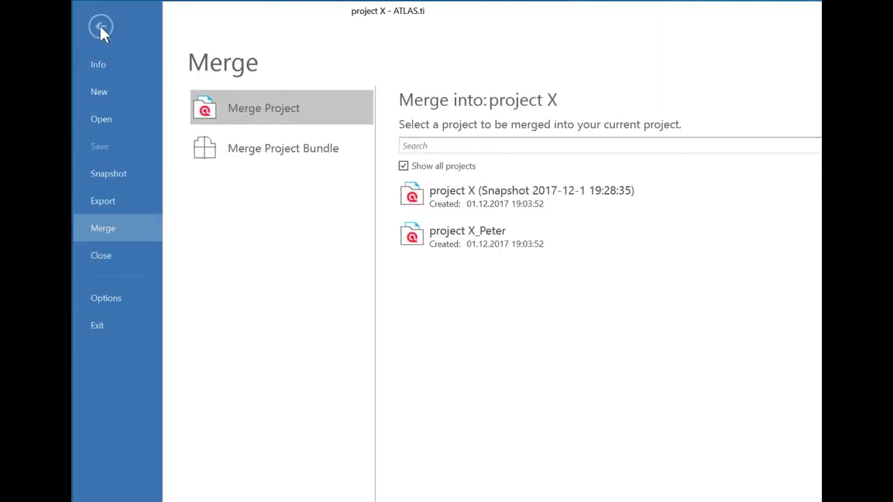
pyautogui.click(108, 198)
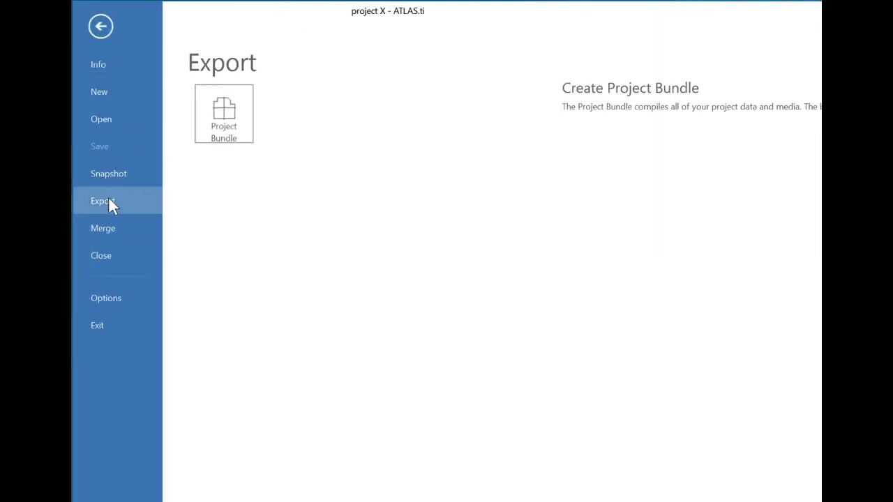
pyautogui.click(225, 126)
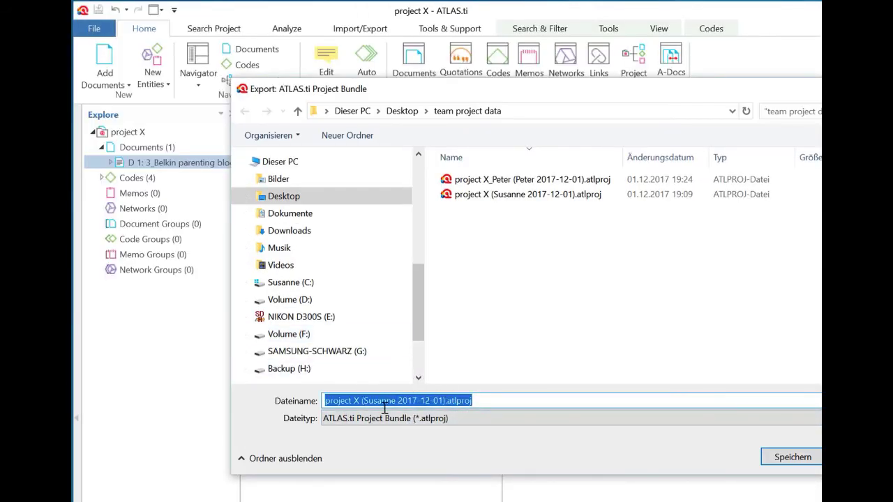
pyautogui.click(443, 400)
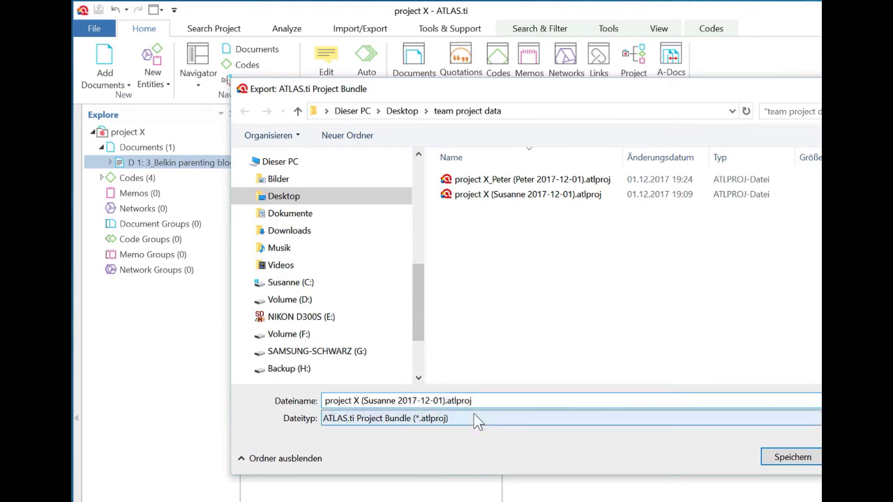
pyautogui.write('a')
pyautogui.click(789, 457)
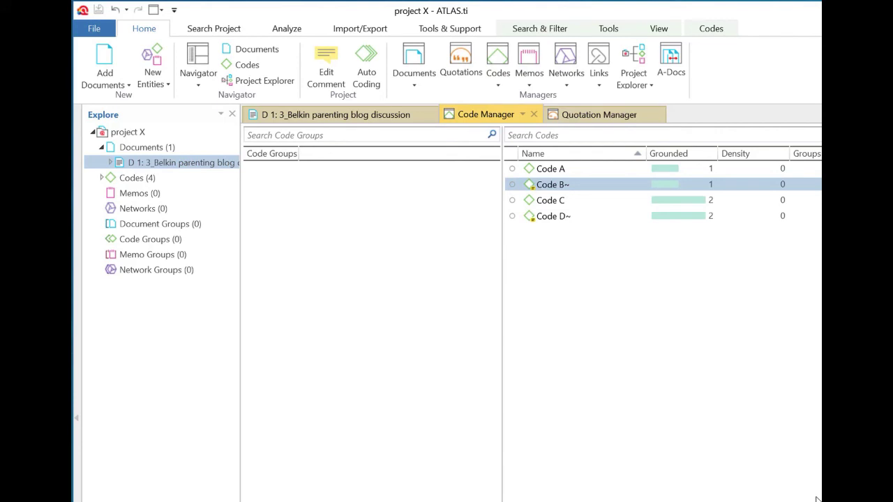
pyautogui.click(95, 33)
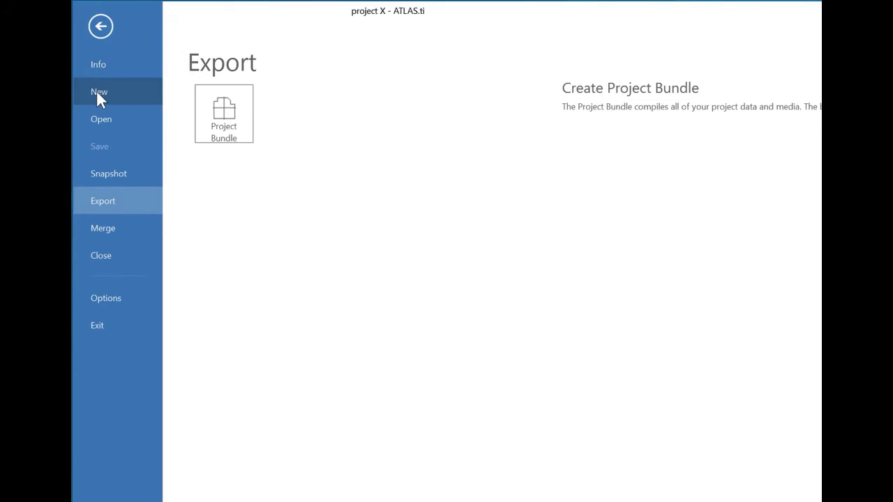
pyautogui.click(95, 118)
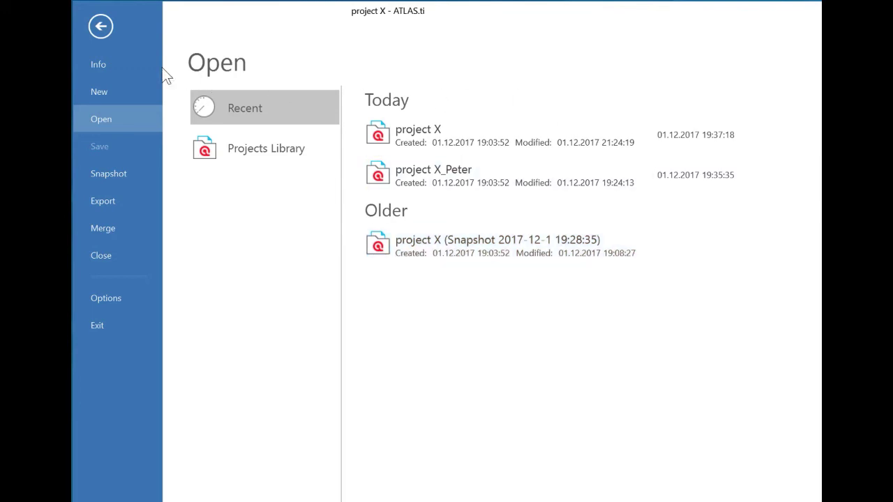
pyautogui.click(101, 28)
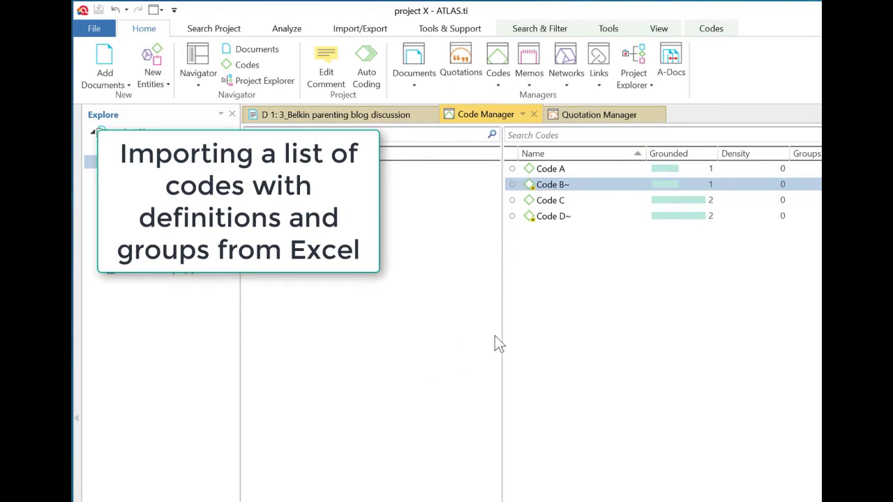
# - Widen the code list in the Code Manager and create the code group "group 1" from Code B and Code D
pyautogui.moveTo(503, 305); pyautogui.dragTo(409, 285)
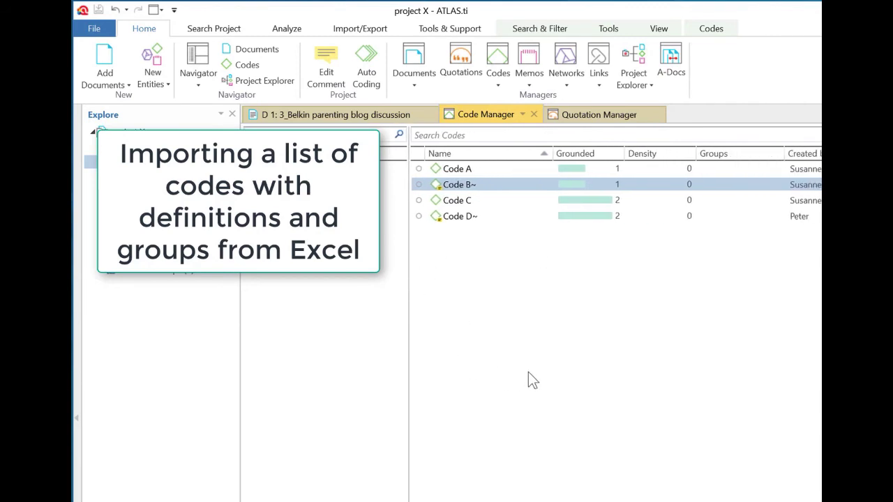
pyautogui.keyDown('ctrl'); pyautogui.click(498, 216); pyautogui.keyUp('ctrl')
pyautogui.moveTo(496, 190); pyautogui.dragTo(307, 201)
pyautogui.write('group 1')
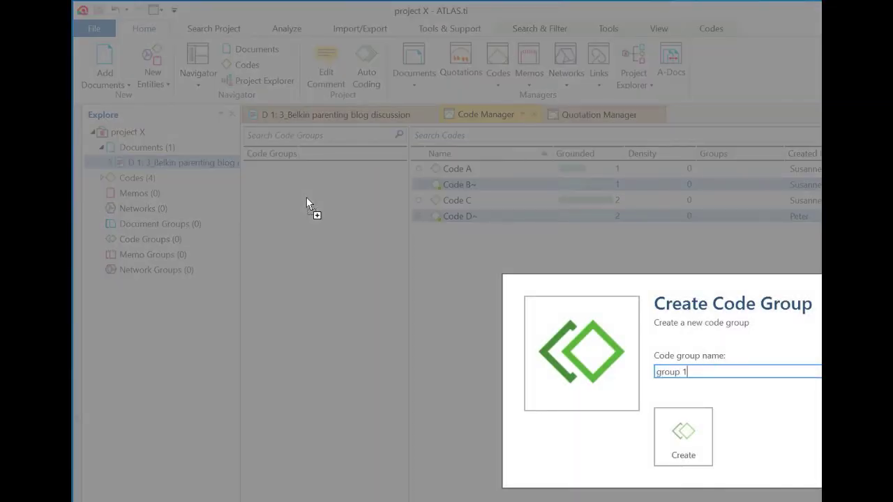
pyautogui.press('Return')
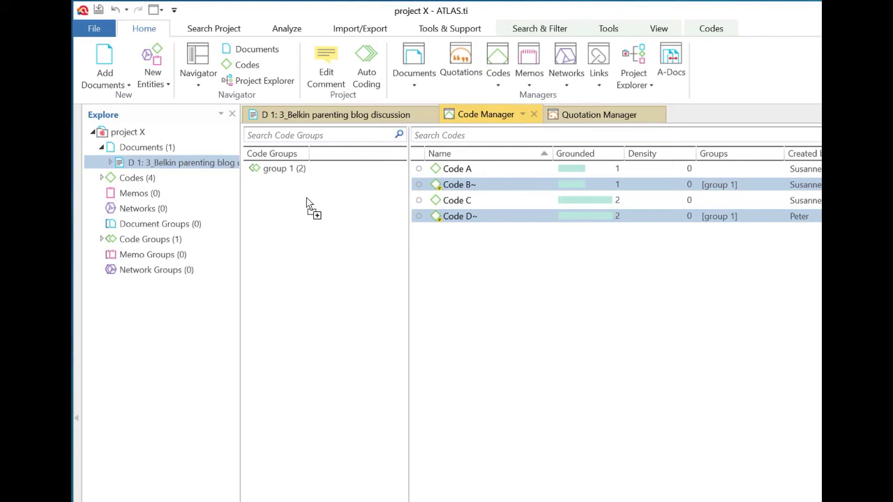
# - Start exporting the codes to an Excel spreadsheet and choose the team project data folder on the Desktop as the destination
pyautogui.click(621, 29)
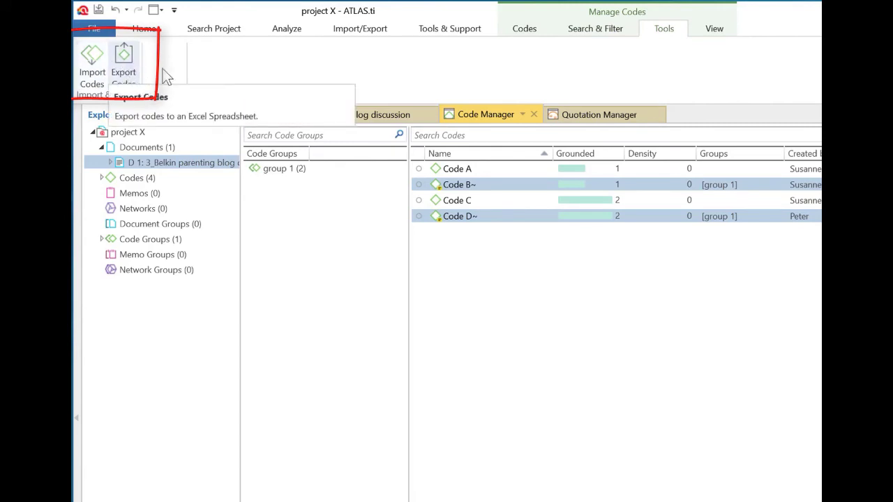
pyautogui.click(362, 29)
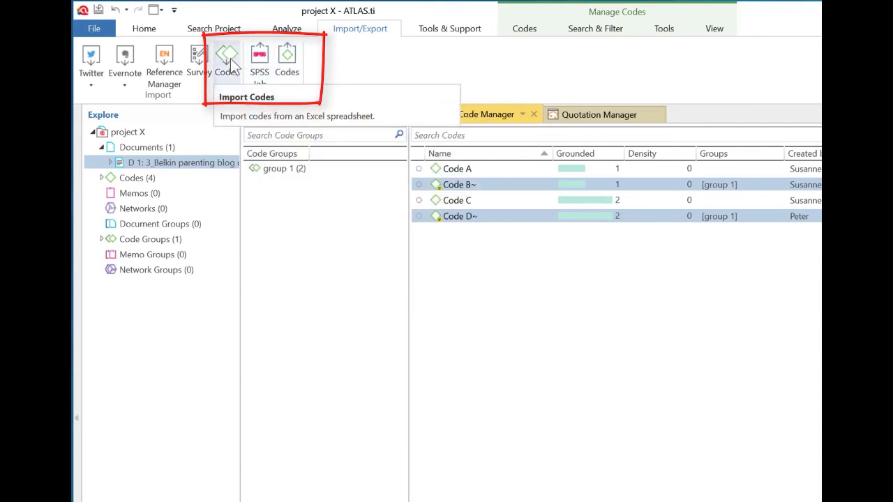
pyautogui.click(295, 61)
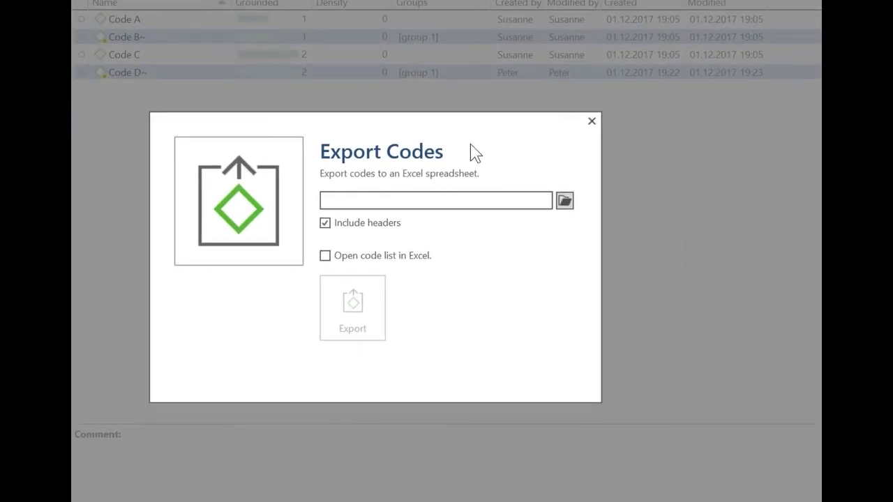
pyautogui.click(436, 199)
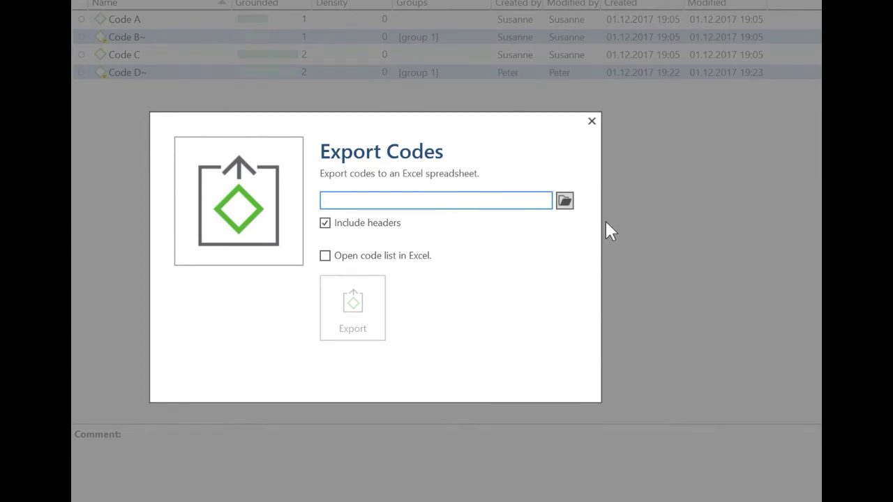
pyautogui.click(564, 203)
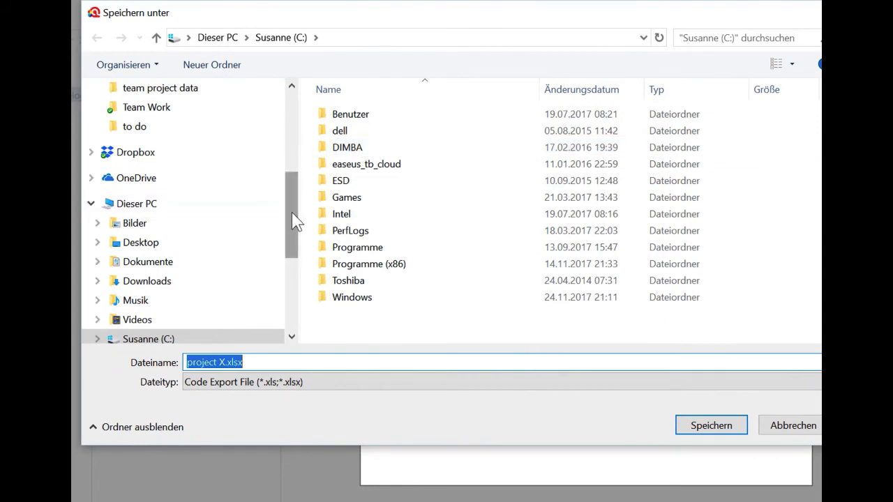
pyautogui.moveTo(293, 219); pyautogui.dragTo(304, 130)
pyautogui.click(214, 159)
pyautogui.click(212, 139)
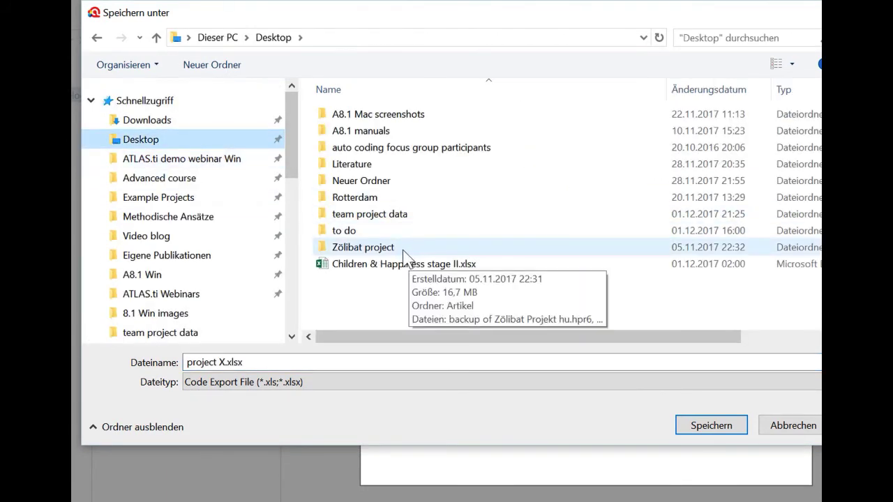
pyautogui.doubleClick(393, 213)
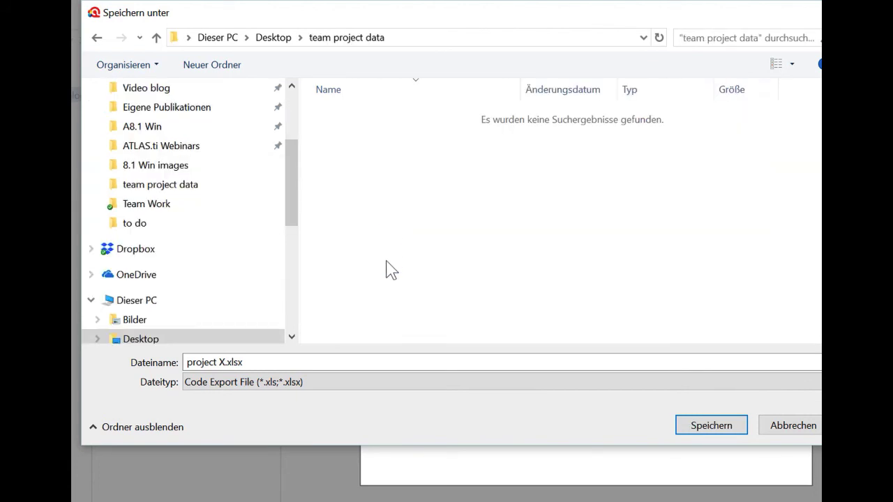
# - Name the export file "project X_code list" and export the codes with the code list set to open in Excel
pyautogui.click(313, 364)
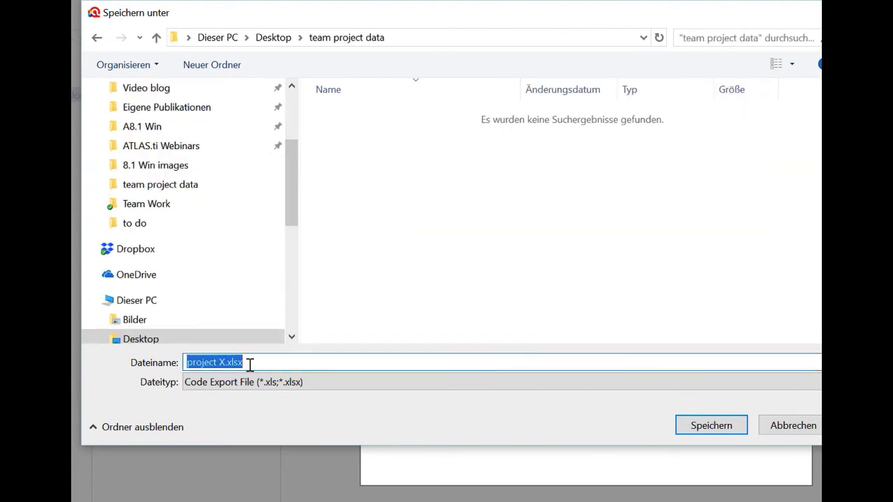
pyautogui.click(230, 364)
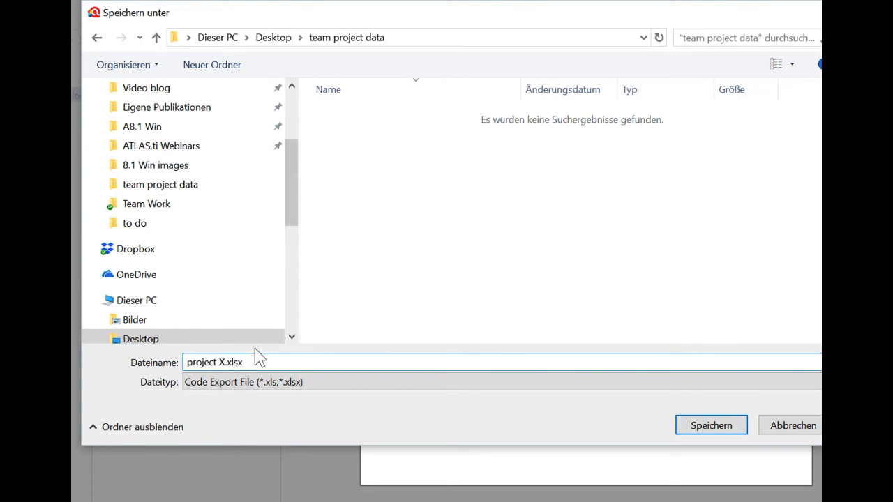
pyautogui.write('_code list')
pyautogui.click(687, 425)
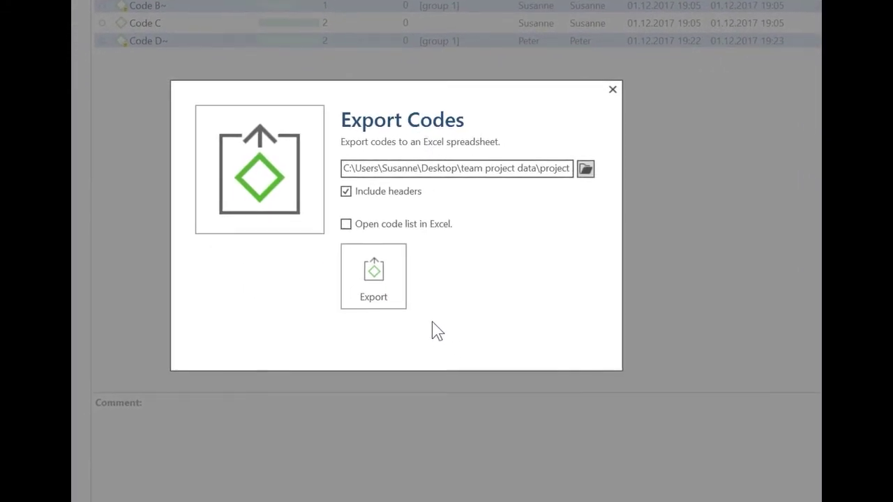
pyautogui.click(348, 229)
pyautogui.click(374, 286)
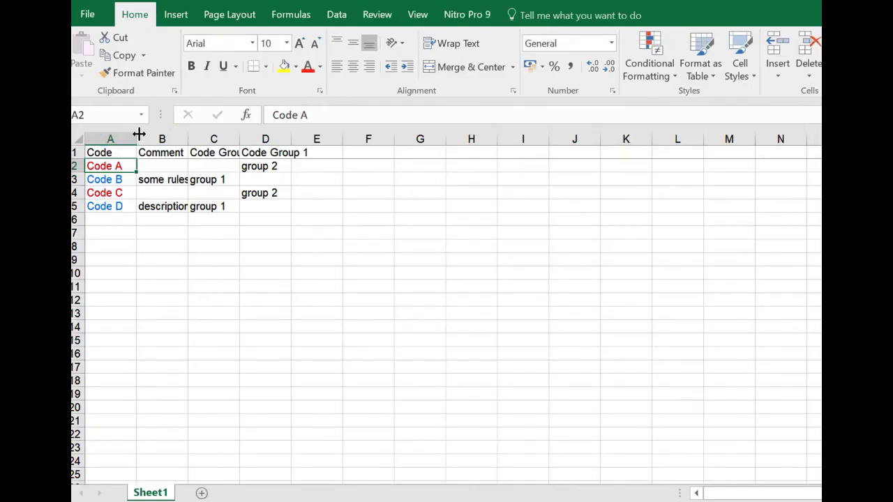
# - Widen the Code, Code Group 0 and Code Group 1 columns of the exported code list in Excel
pyautogui.moveTo(138, 135); pyautogui.dragTo(174, 133)
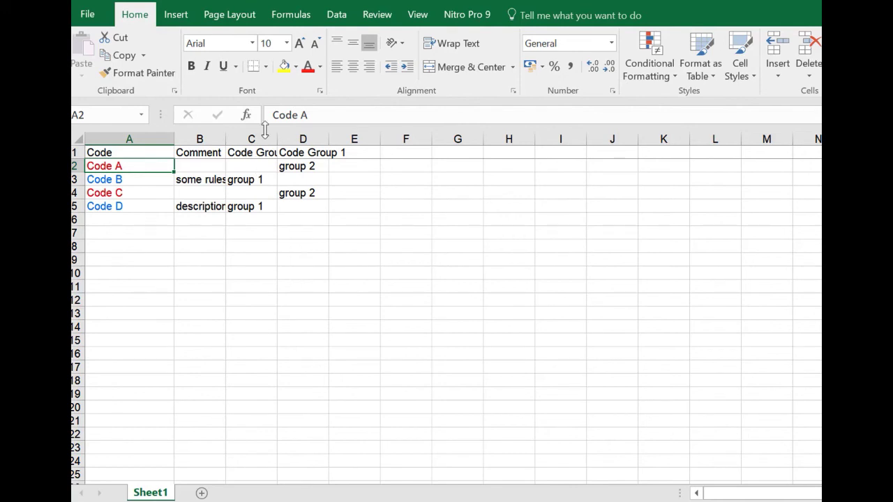
pyautogui.moveTo(272, 133); pyautogui.dragTo(308, 133)
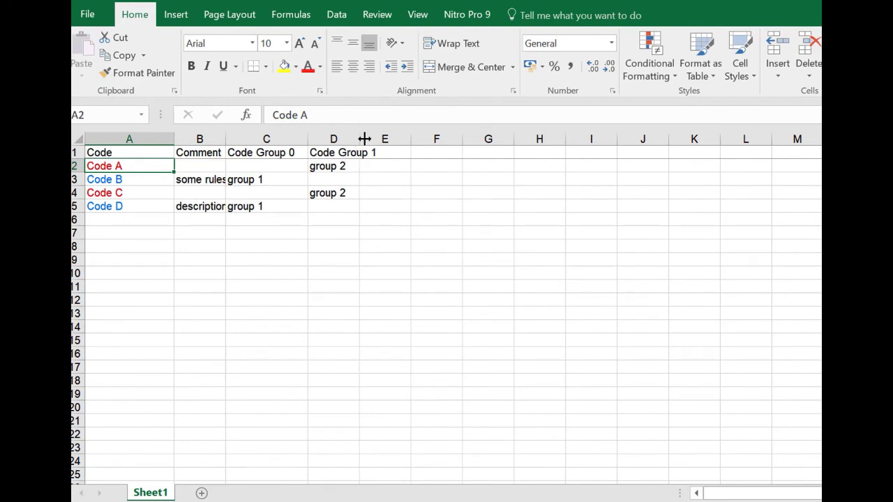
pyautogui.moveTo(360, 138); pyautogui.dragTo(414, 138)
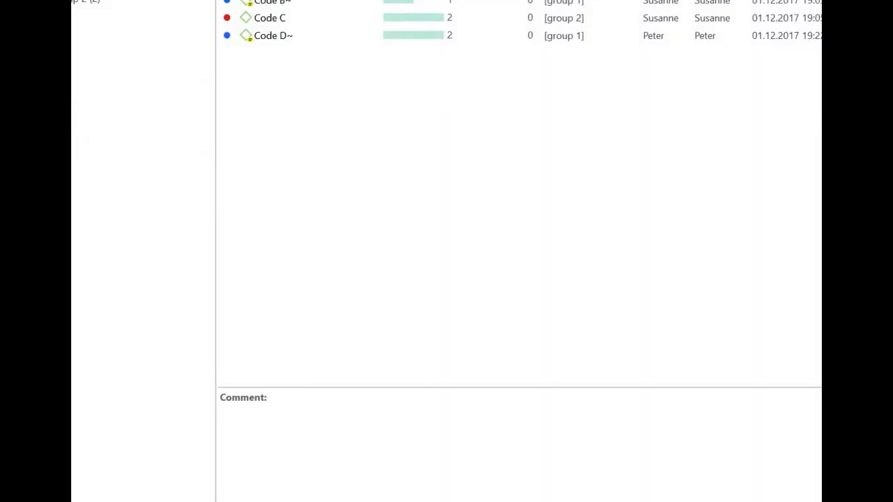
# - Switch to ATLAS.ti and create an empty project named "new project"
pyautogui.click(101, 34)
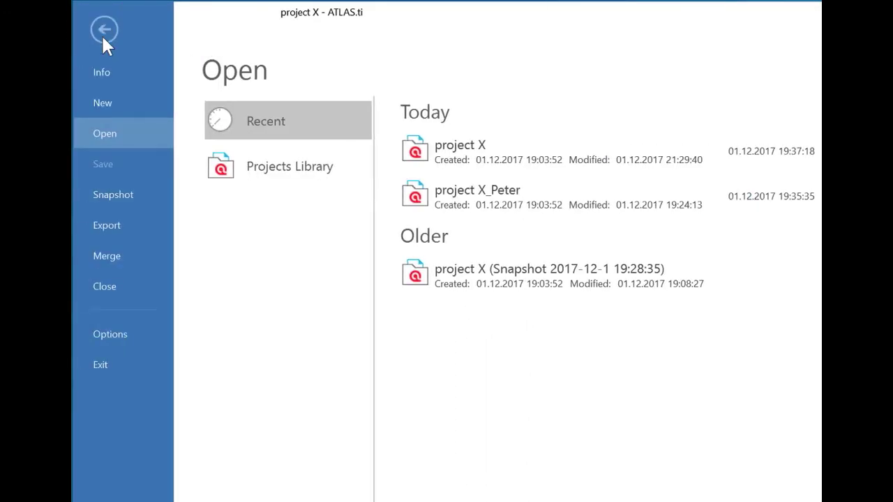
pyautogui.click(114, 106)
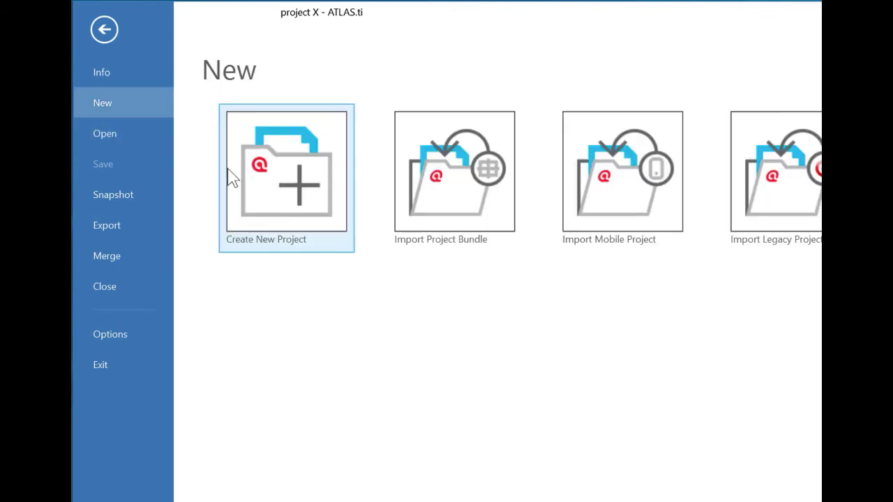
pyautogui.click(233, 175)
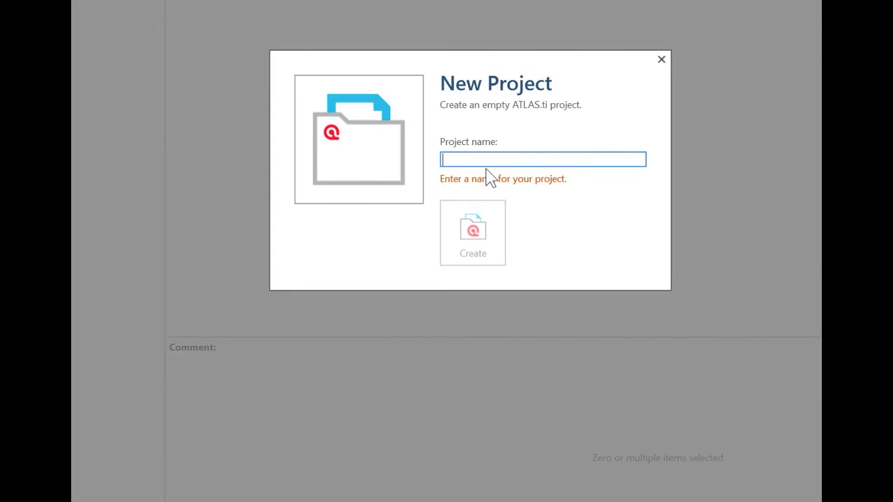
pyautogui.write('new projec')
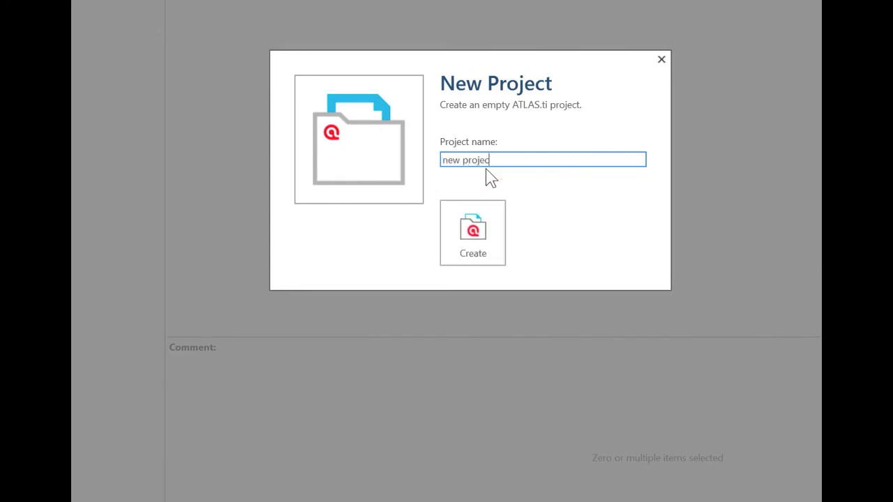
pyautogui.write('t')
pyautogui.click(493, 230)
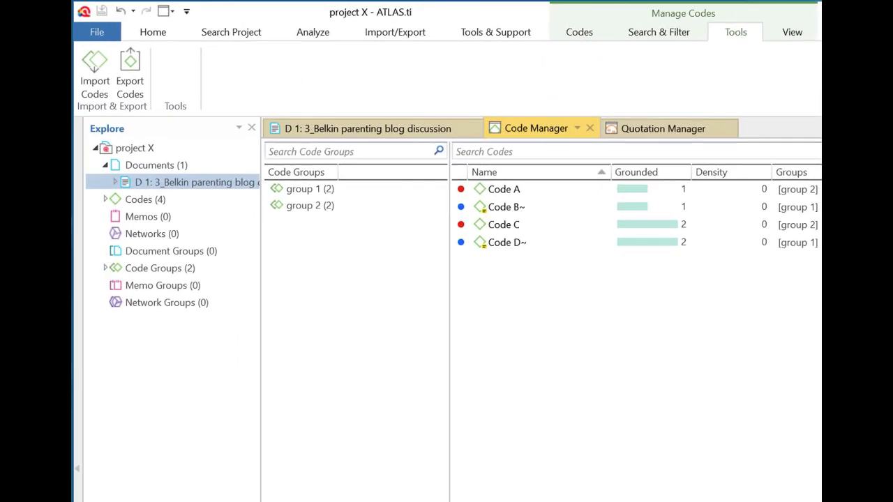
pyautogui.click(506, 207)
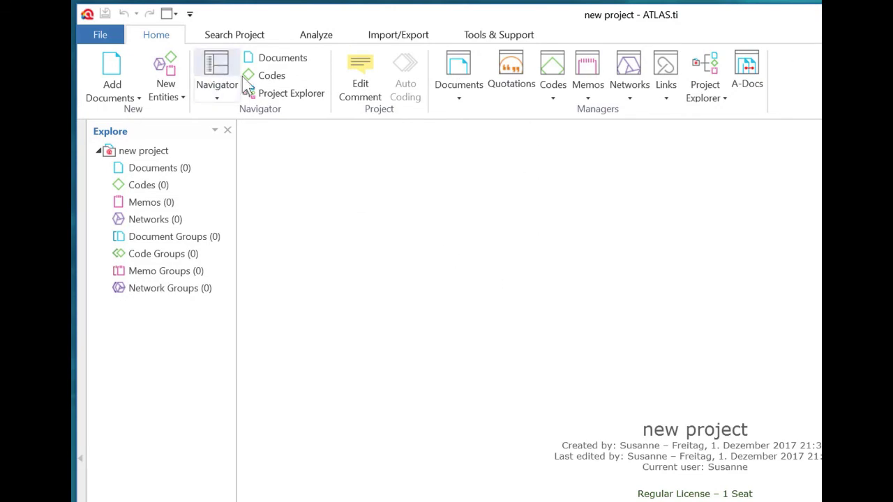
# - Import the codes from "project X_code list.xlsx" in the Desktop folder "team project data" into the new project
pyautogui.click(377, 36)
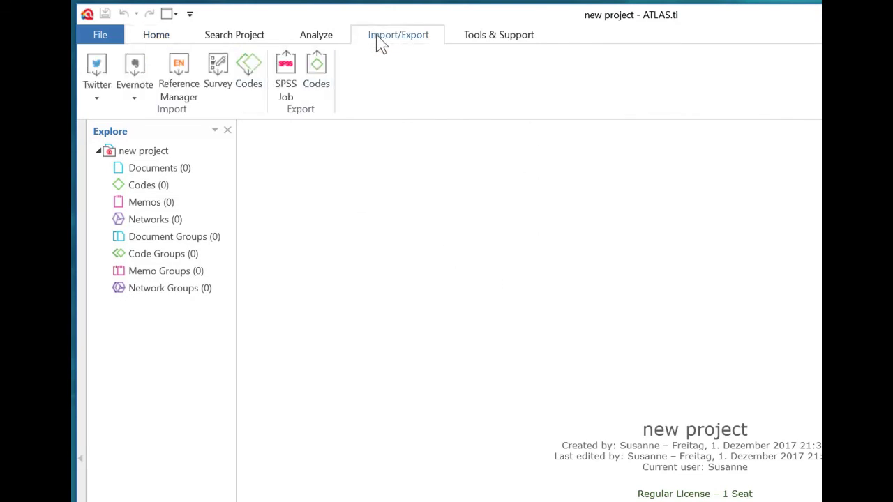
pyautogui.click(253, 72)
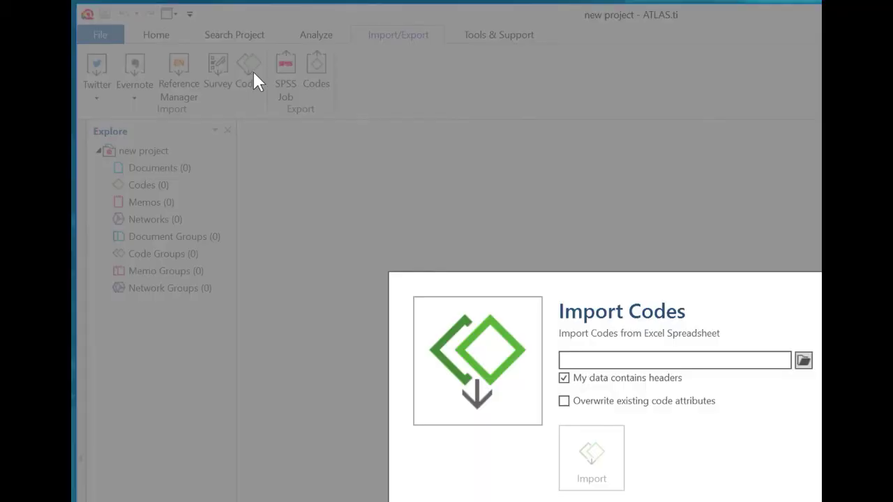
pyautogui.click(803, 360)
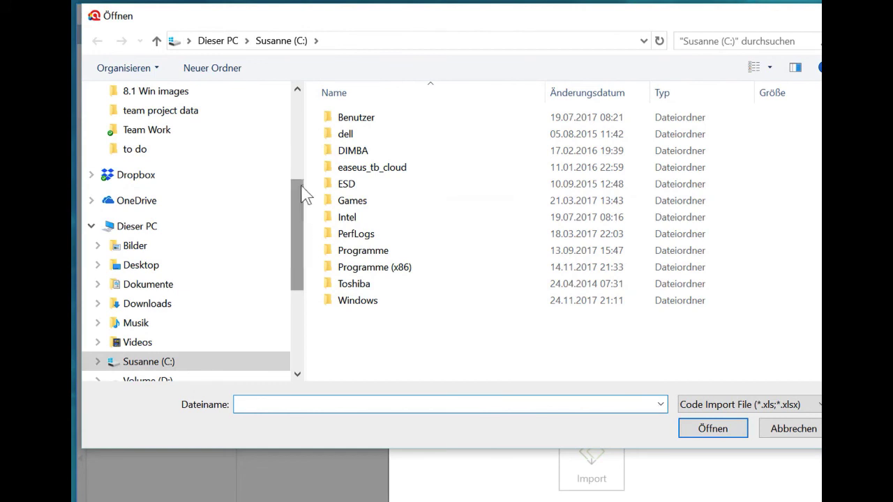
pyautogui.moveTo(299, 195); pyautogui.dragTo(297, 104)
pyautogui.click(234, 143)
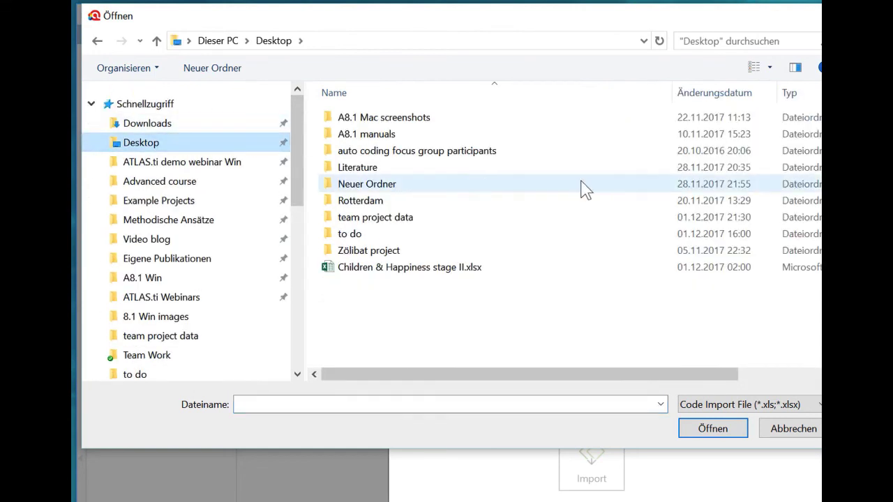
pyautogui.doubleClick(409, 220)
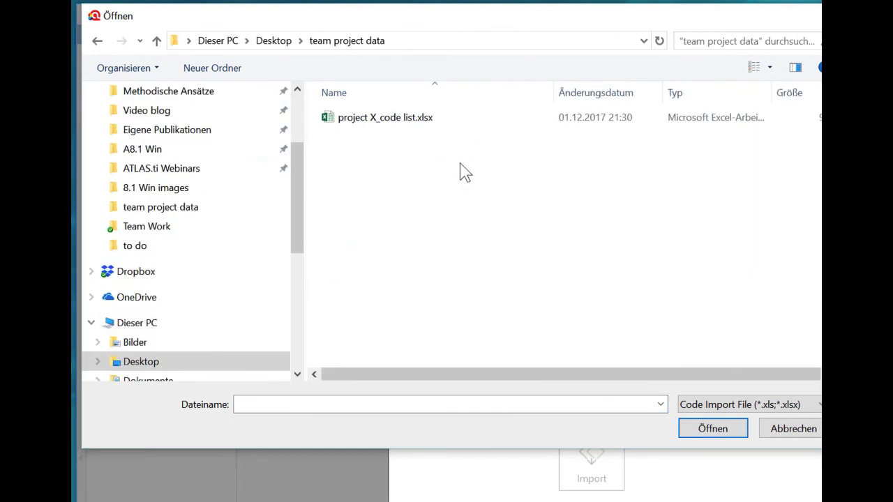
pyautogui.click(383, 120)
pyautogui.click(713, 428)
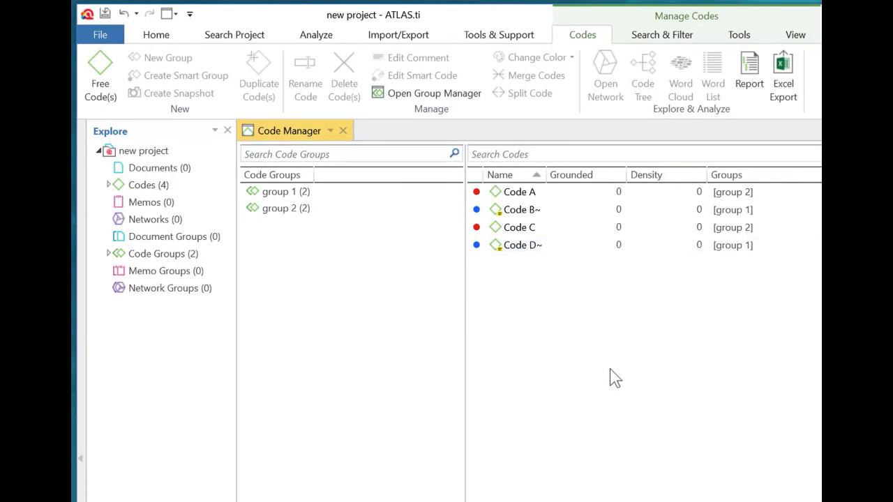
# - Examine the imported Code B and Code D and their comments in the Code Manager
pyautogui.click(541, 211)
pyautogui.keyDown('ctrl'); pyautogui.click(521, 251); pyautogui.keyUp('ctrl')
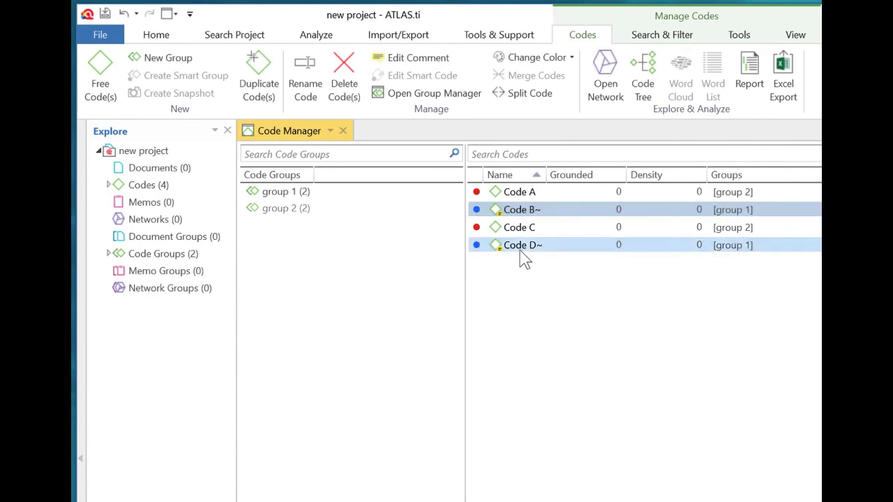
pyautogui.click(520, 250)
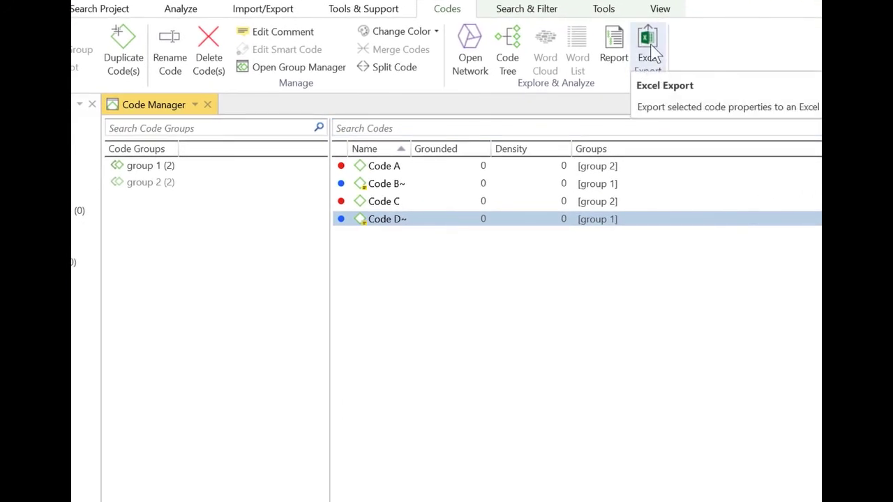
# - Export all items from the Code Manager to Excel with the Code, Comment and Code Groups columns
pyautogui.click(648, 49)
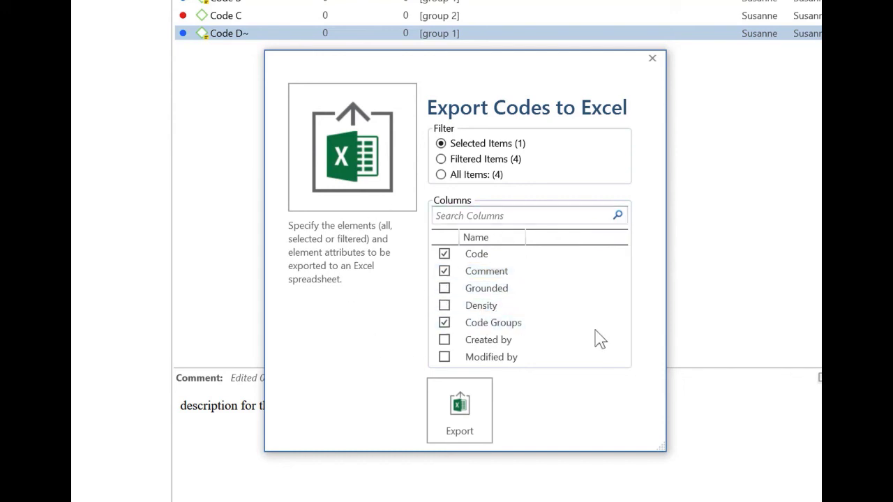
pyautogui.click(472, 410)
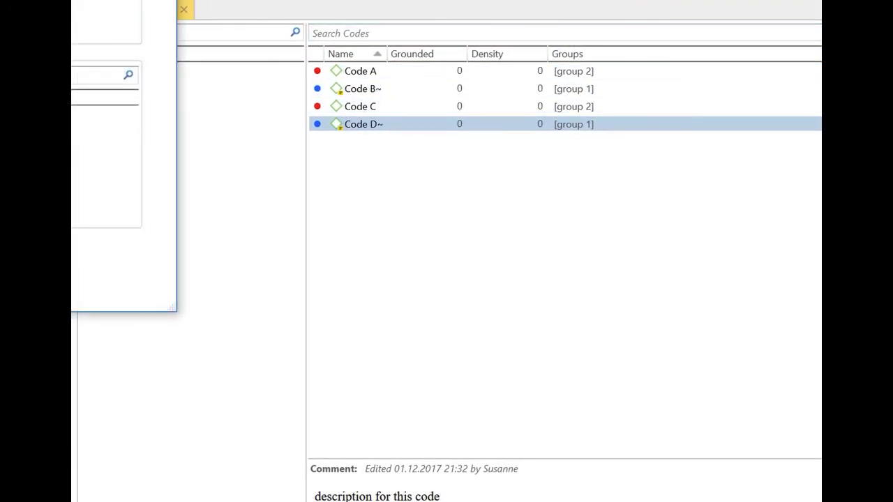
pyautogui.moveTo(9, 0); pyautogui.dragTo(670, 122)
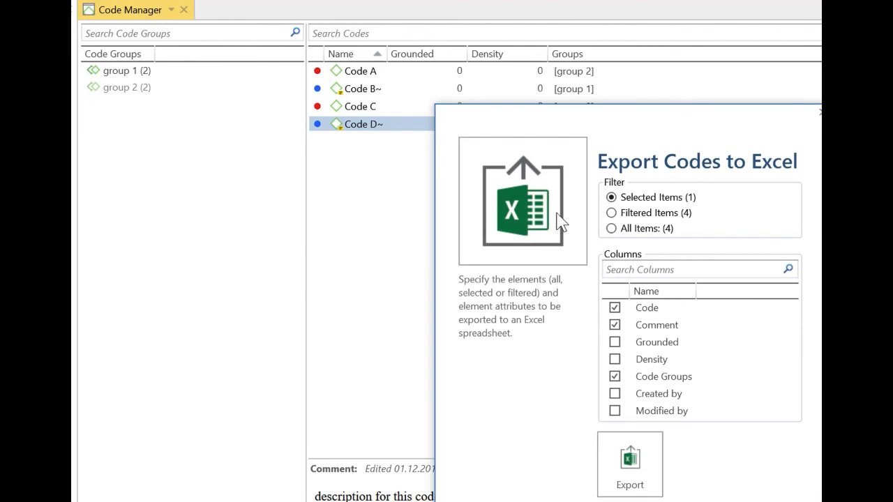
pyautogui.click(612, 229)
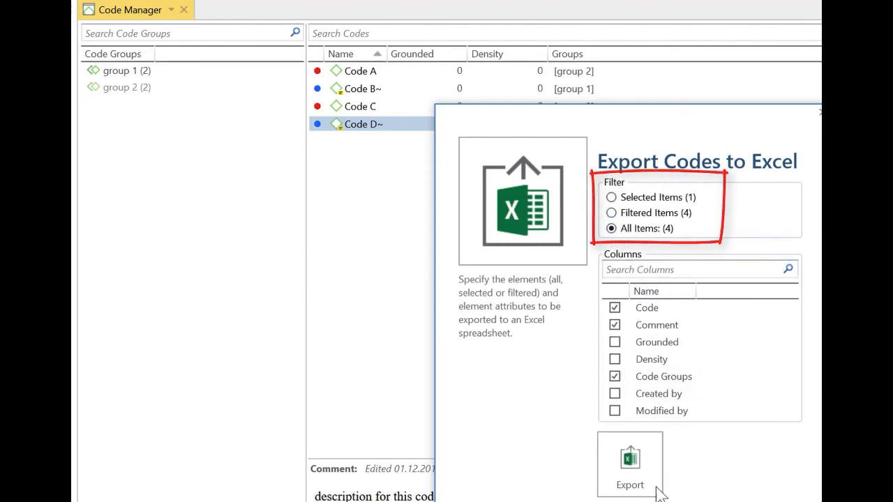
pyautogui.click(631, 481)
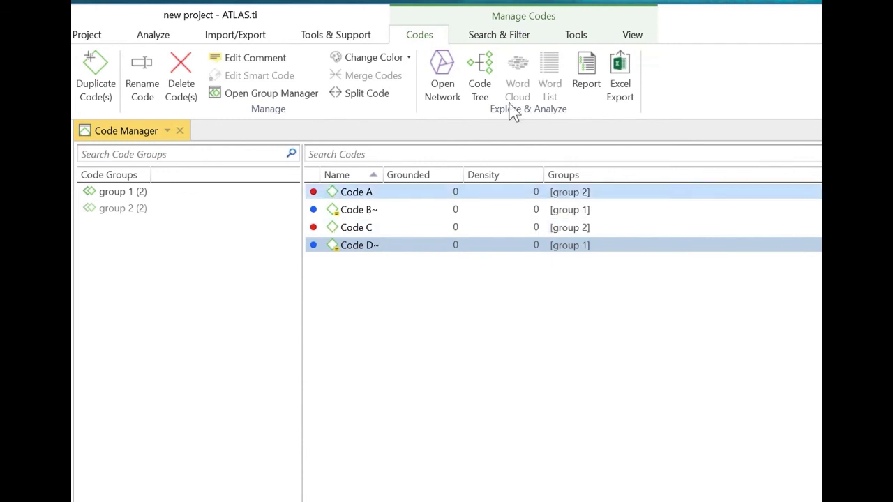
# - Start the Code Manager's separate Export Codes tool for exporting the codes to an Excel spreadsheet
pyautogui.click(583, 39)
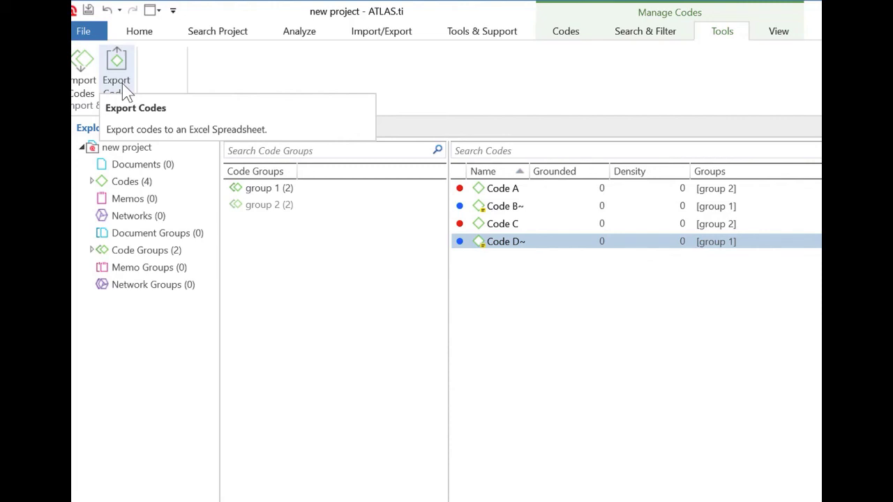
pyautogui.click(122, 83)
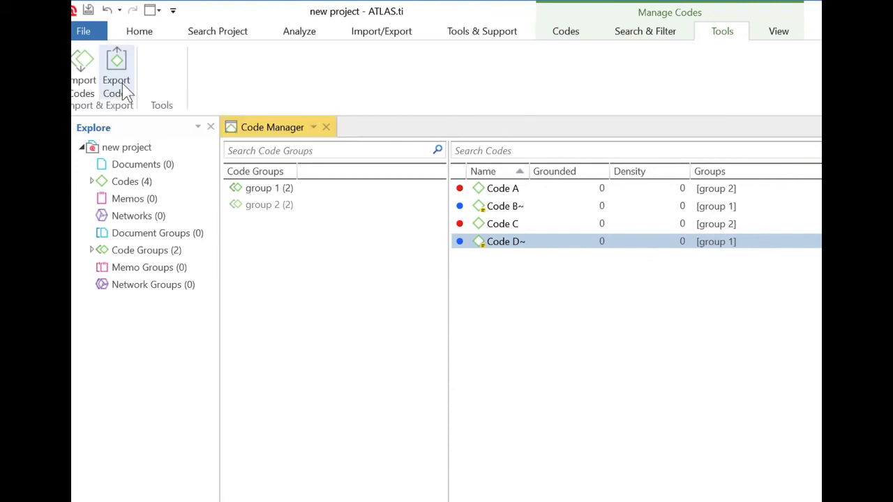